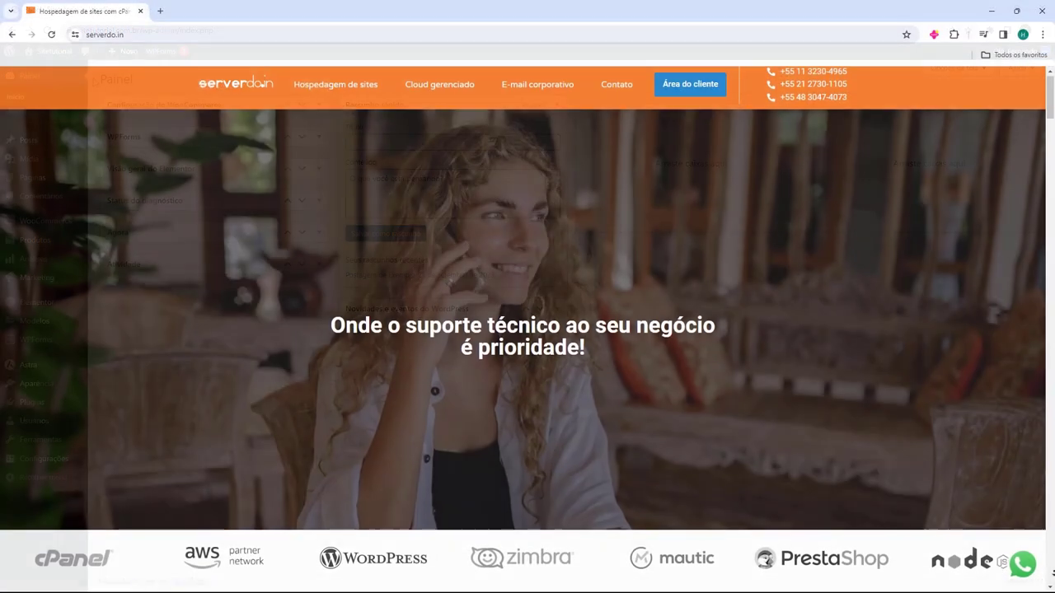
Examine the serverdo.in hosting home page, from the technology logos down to the service highlights
scroll(527, 330, down, 2)
scroll(528, 329, down, 2)
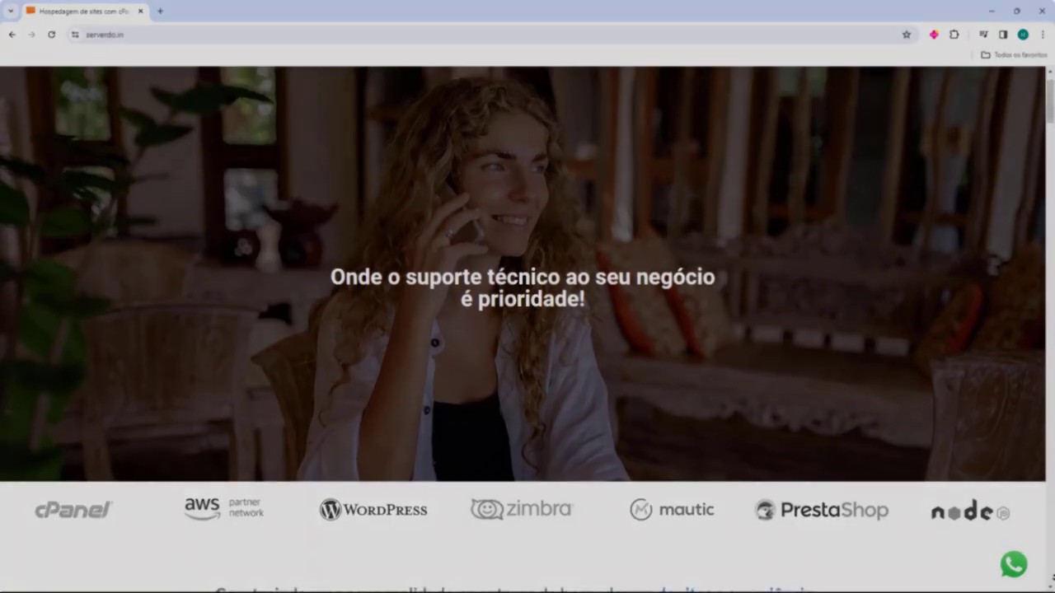
scroll(527, 329, down, 2)
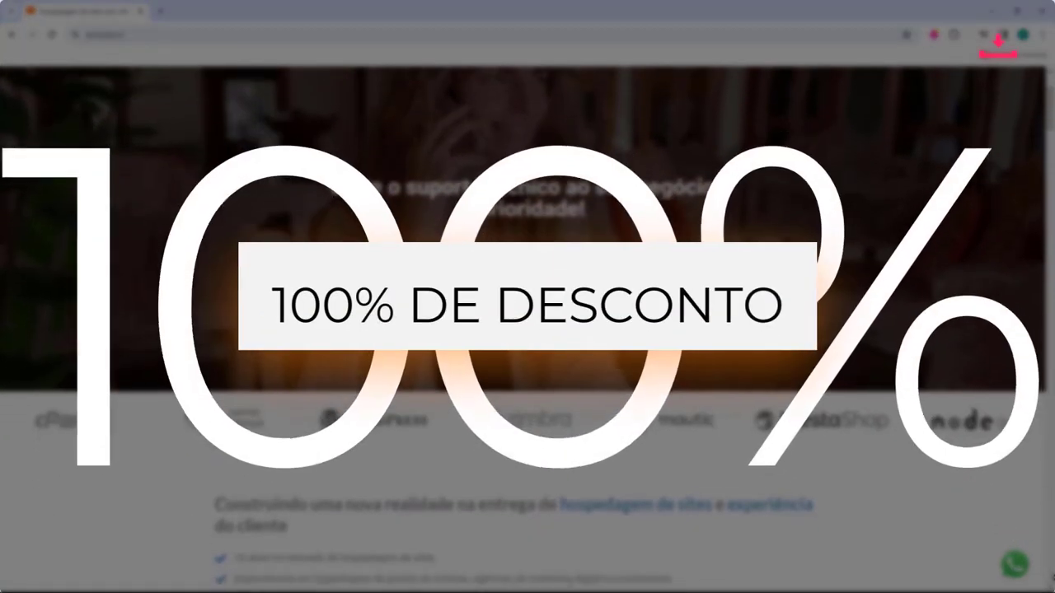
scroll(527, 330, down, 2)
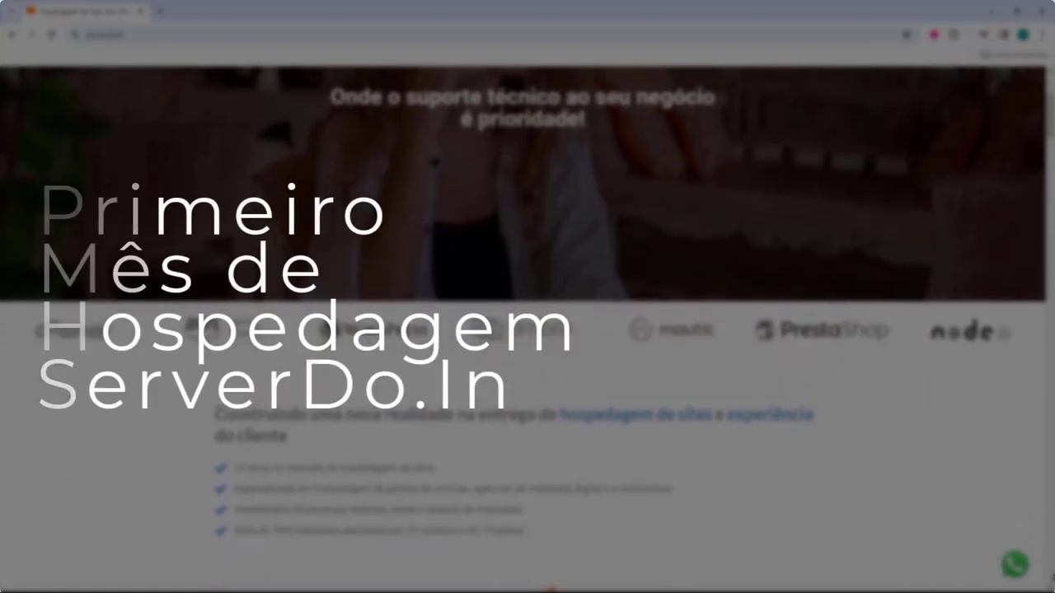
scroll(528, 330, down, 2)
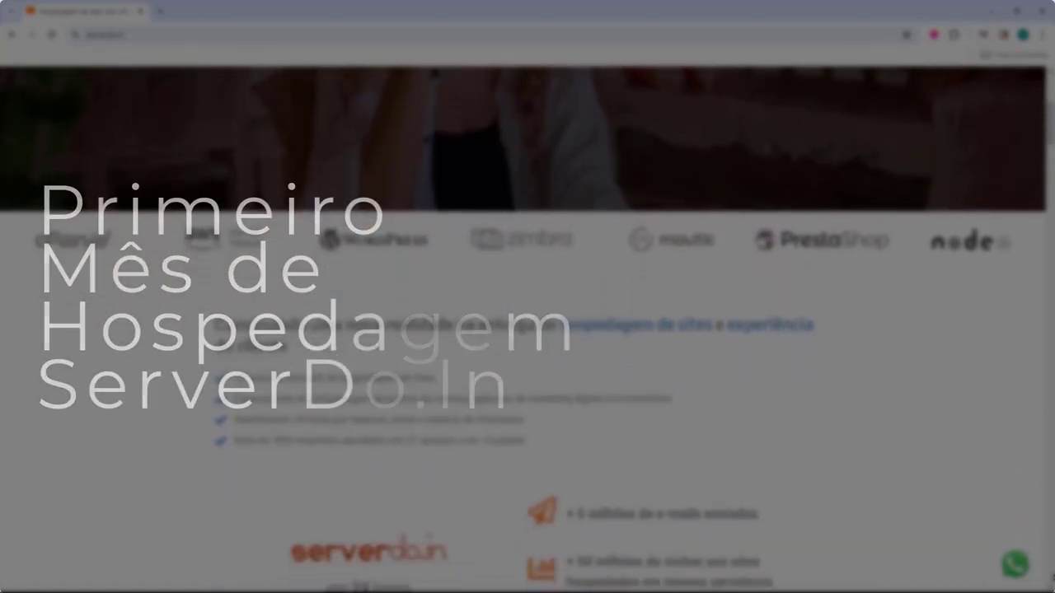
scroll(528, 330, down, 2)
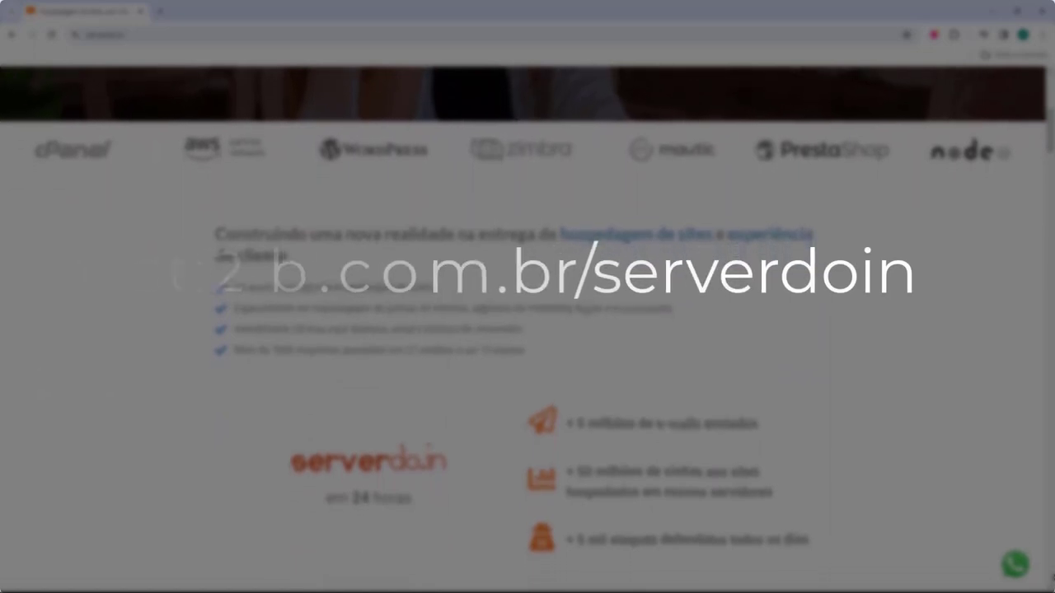
scroll(528, 329, down, 2)
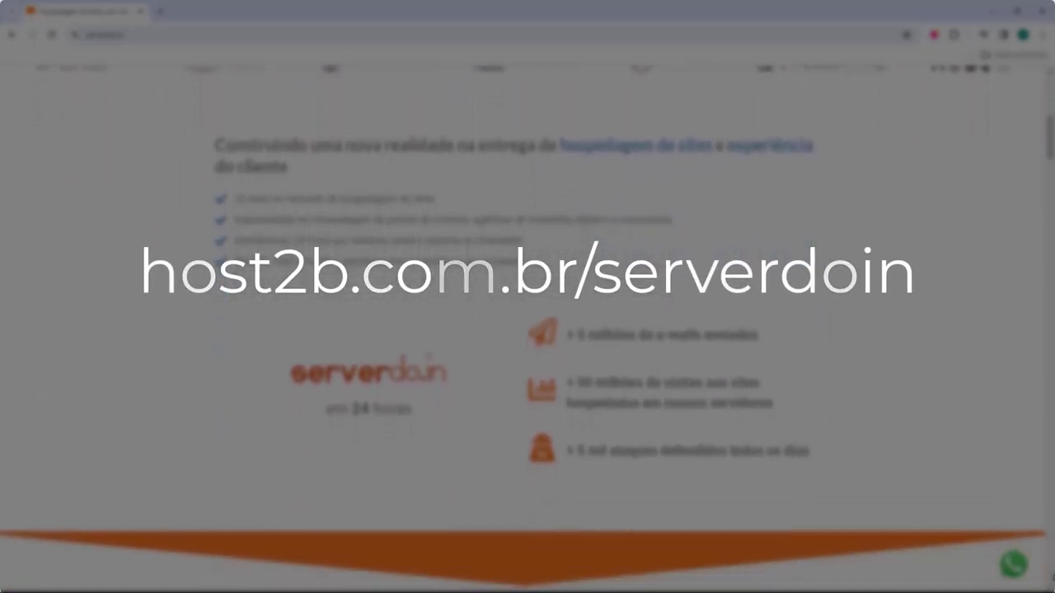
scroll(528, 512, down, 2)
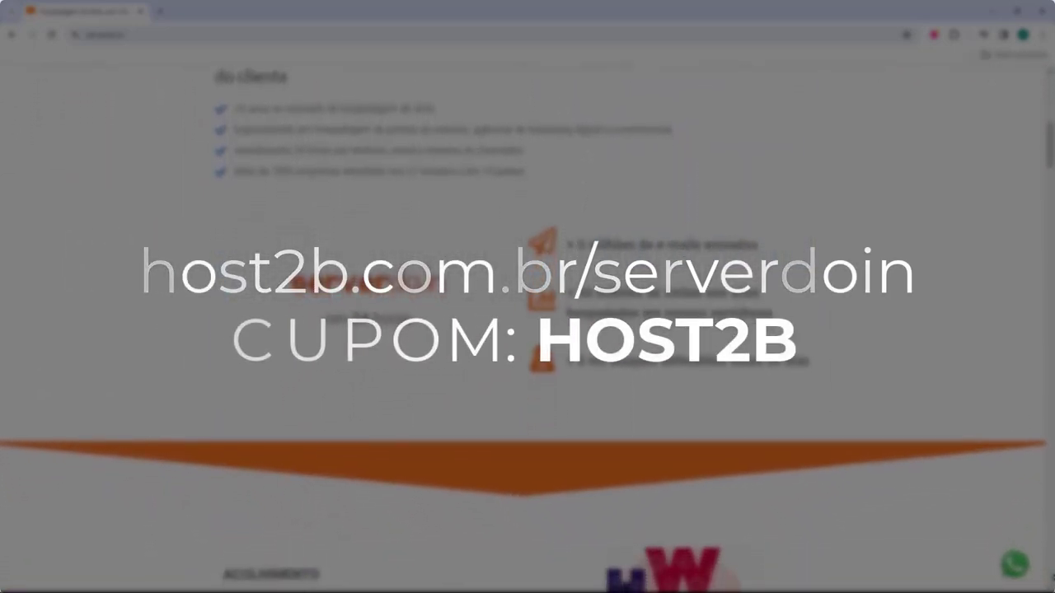
scroll(528, 329, down, 2)
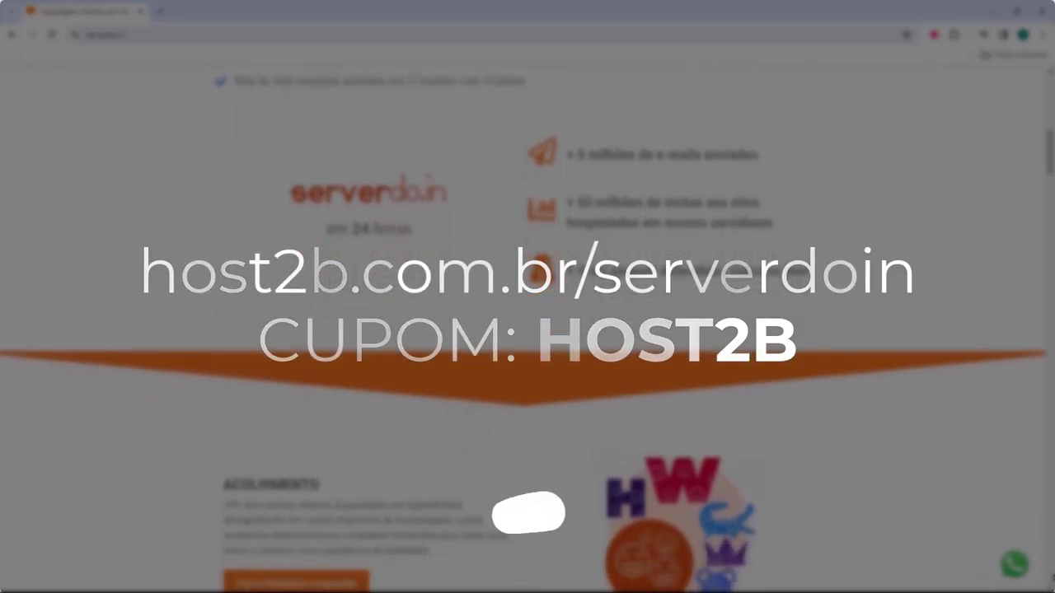
scroll(528, 329, down, 2)
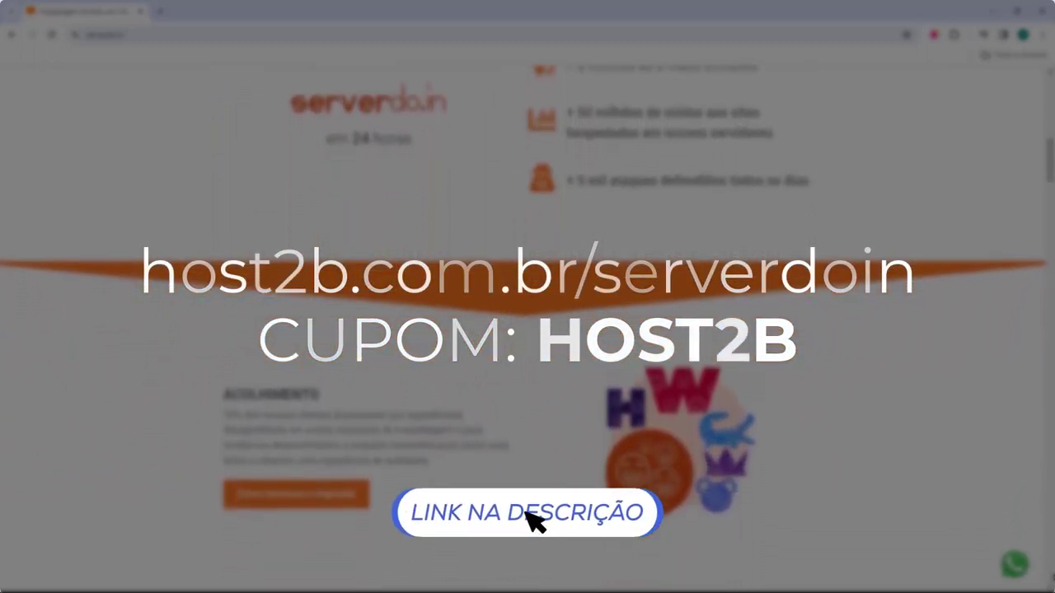
scroll(528, 330, down, 2)
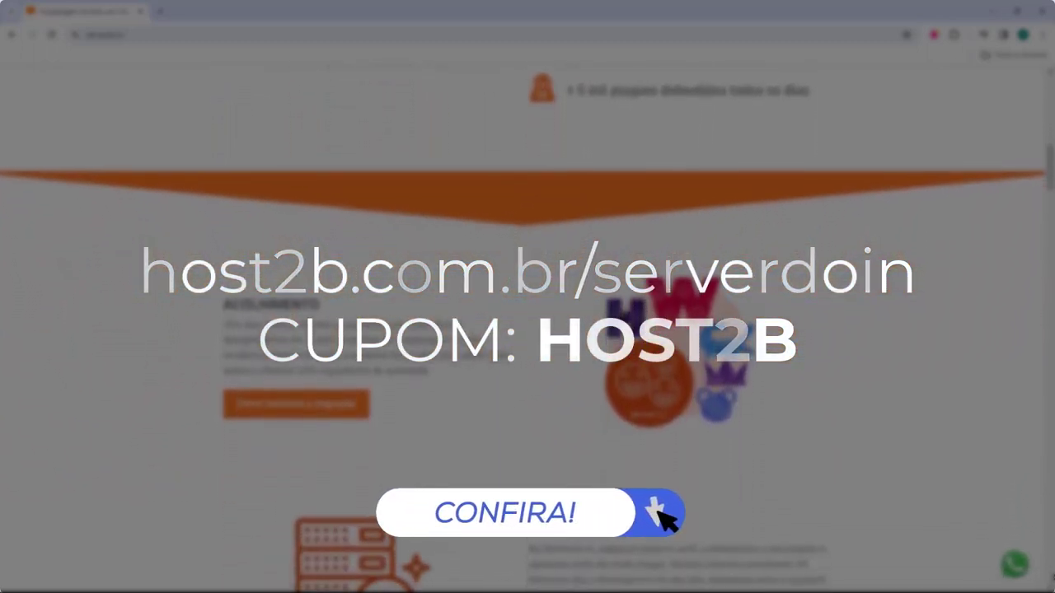
scroll(527, 329, down, 1)
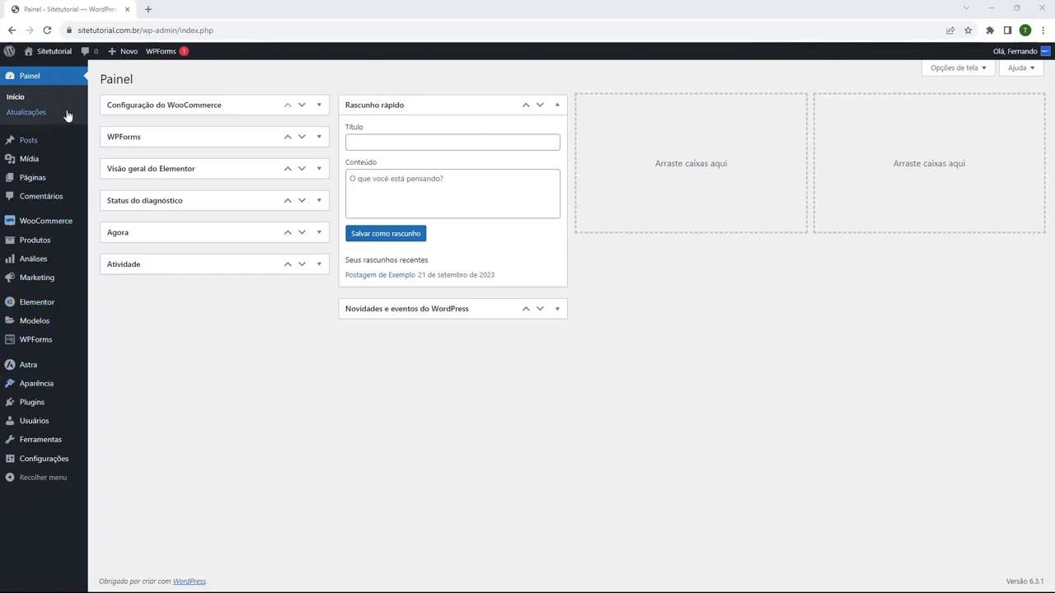
Open the installed WordPress themes and start customizing the active Astra theme
mouse_move(34, 372)
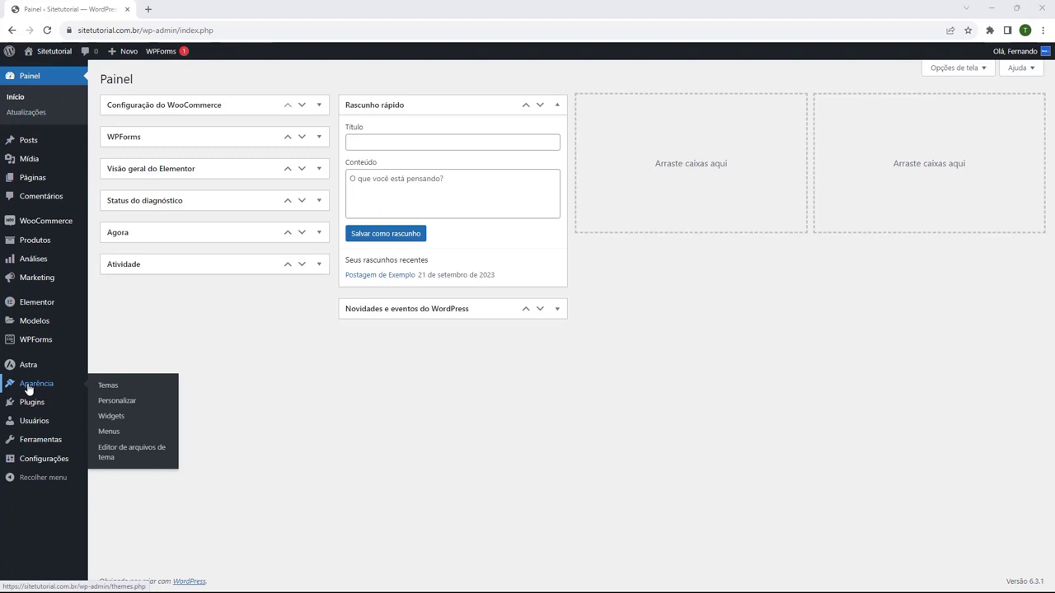
click(27, 389)
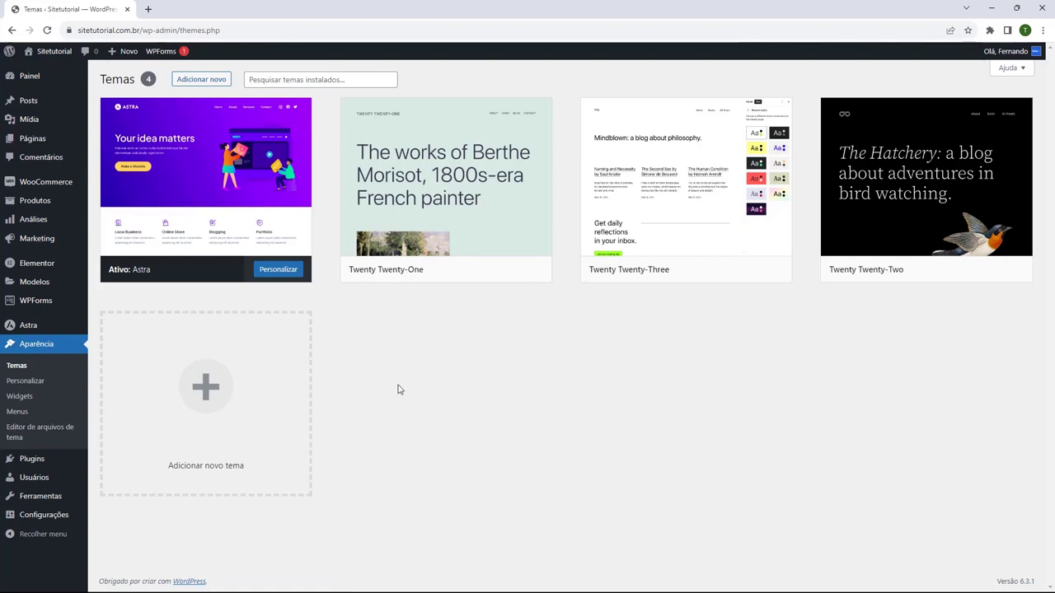
mouse_move(132, 187)
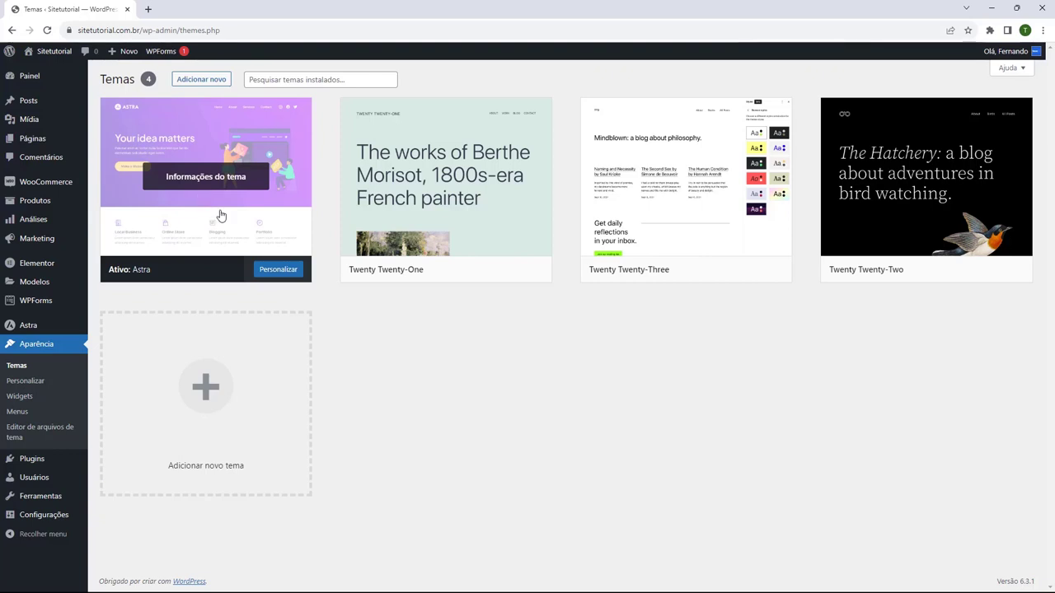
click(273, 272)
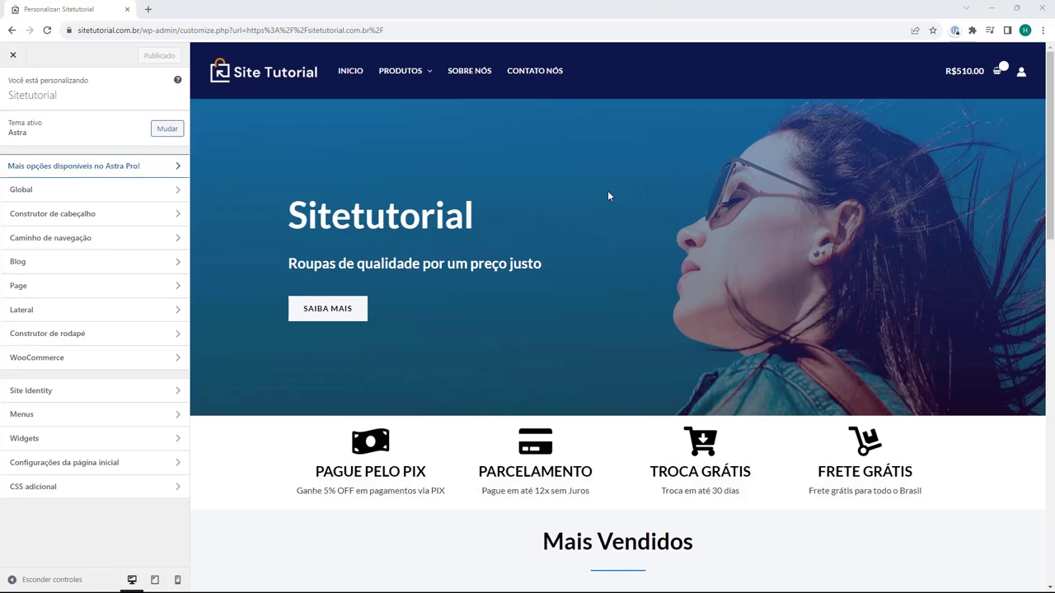
Open the footer builder and show the settings of the main footer row that holds the four widgets
click(65, 342)
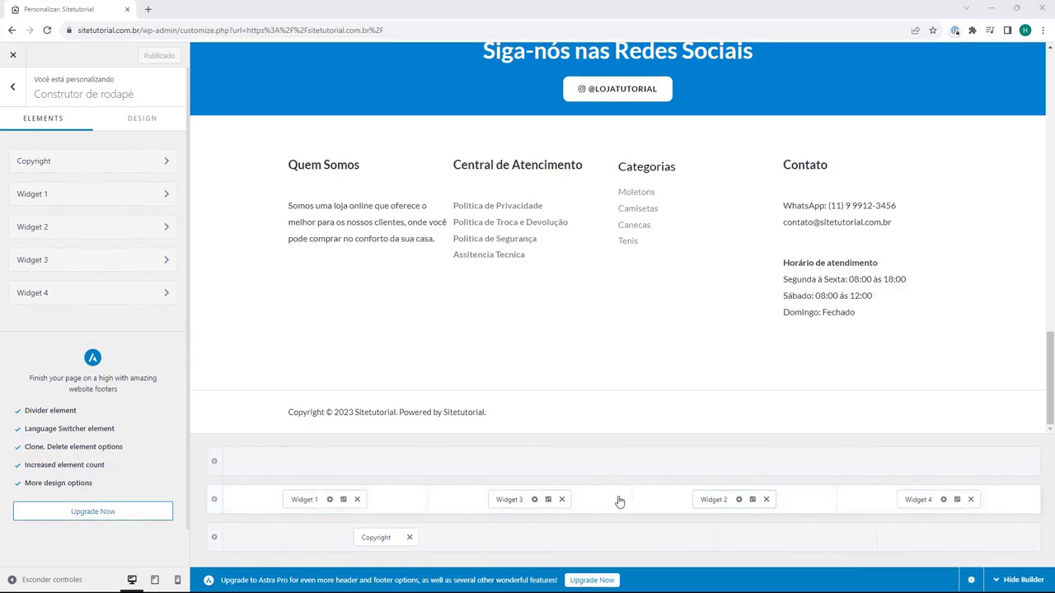
click(214, 502)
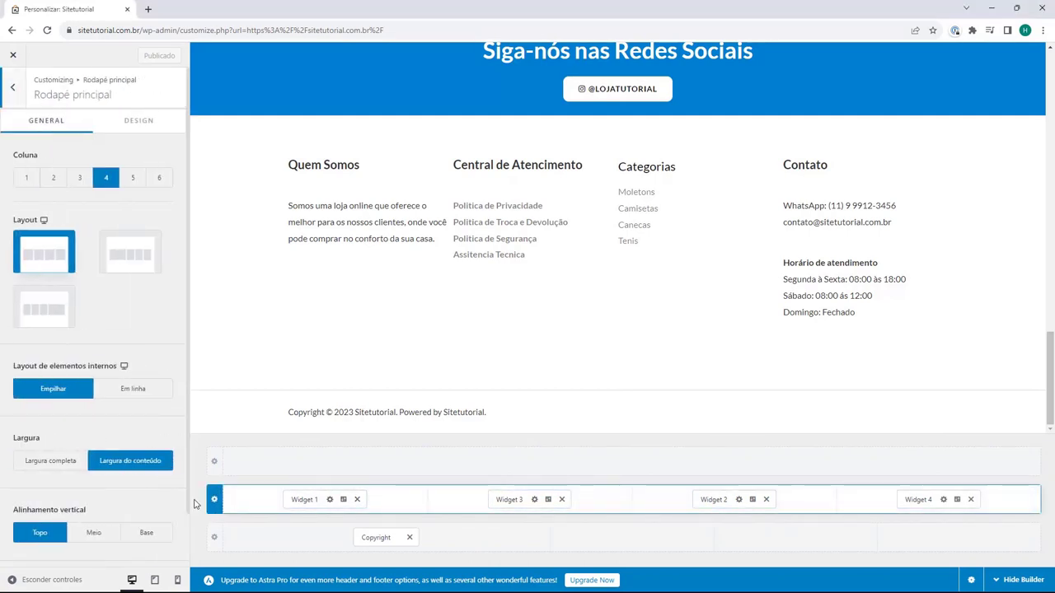
scroll(76, 455, down, 1)
scroll(74, 466, up, 1)
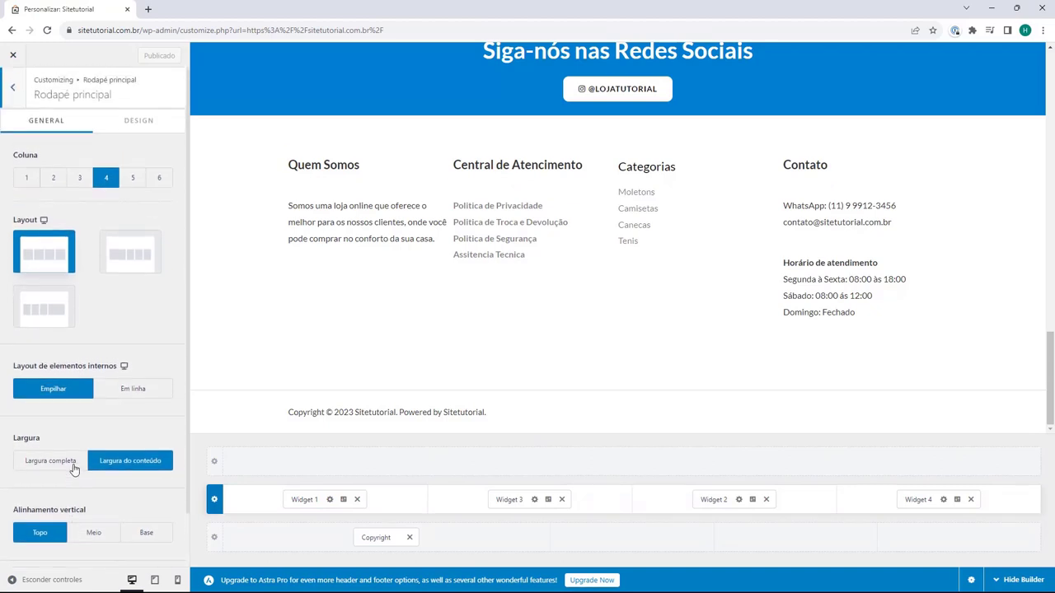
Set the main footer row's background to the custom hex color 0E1B4D
click(131, 124)
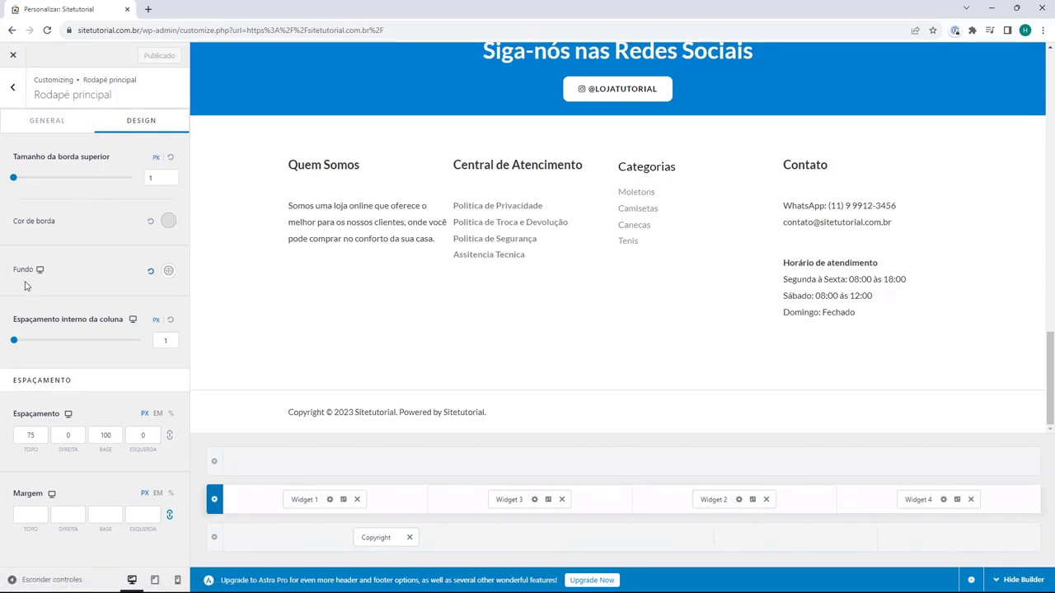
click(168, 272)
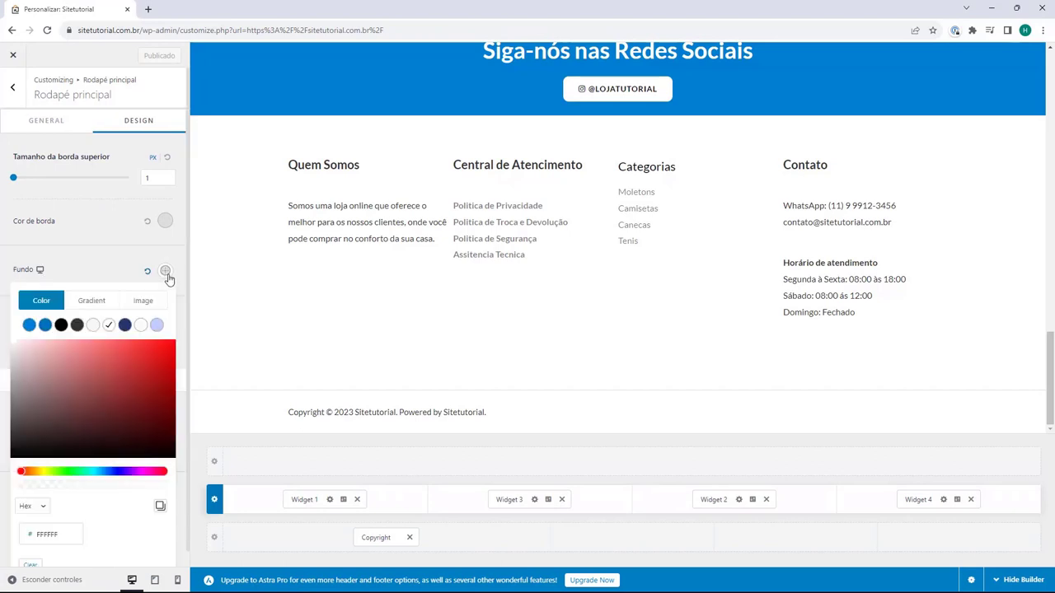
mouse_move(93, 391)
mouse_down()
mouse_move(145, 358)
mouse_move(100, 387)
mouse_move(129, 404)
mouse_move(128, 370)
mouse_move(100, 388)
mouse_move(101, 399)
mouse_move(90, 361)
mouse_move(108, 401)
mouse_up()
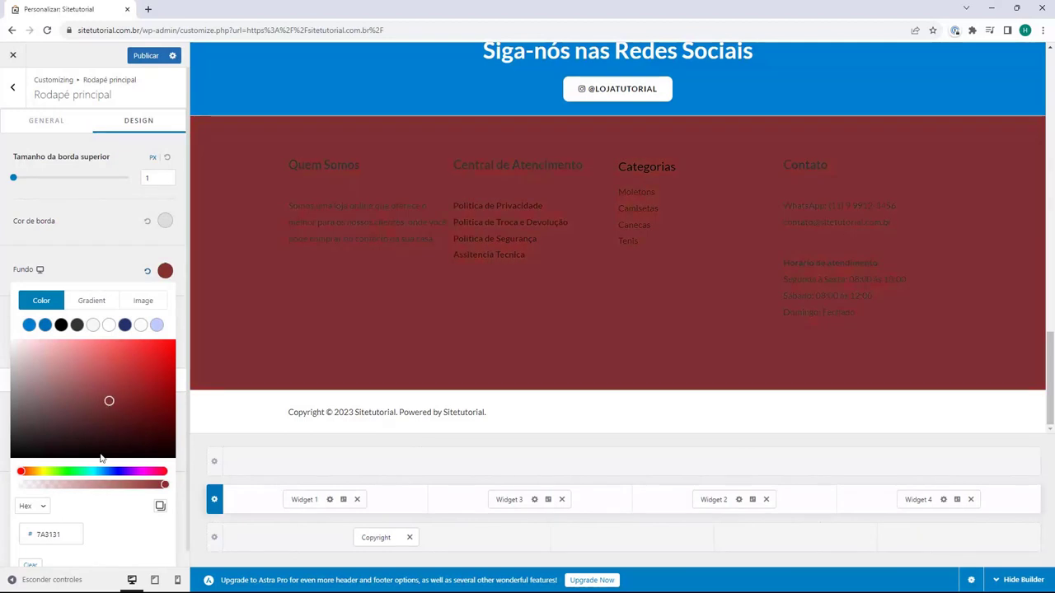
drag(95, 475, 104, 388)
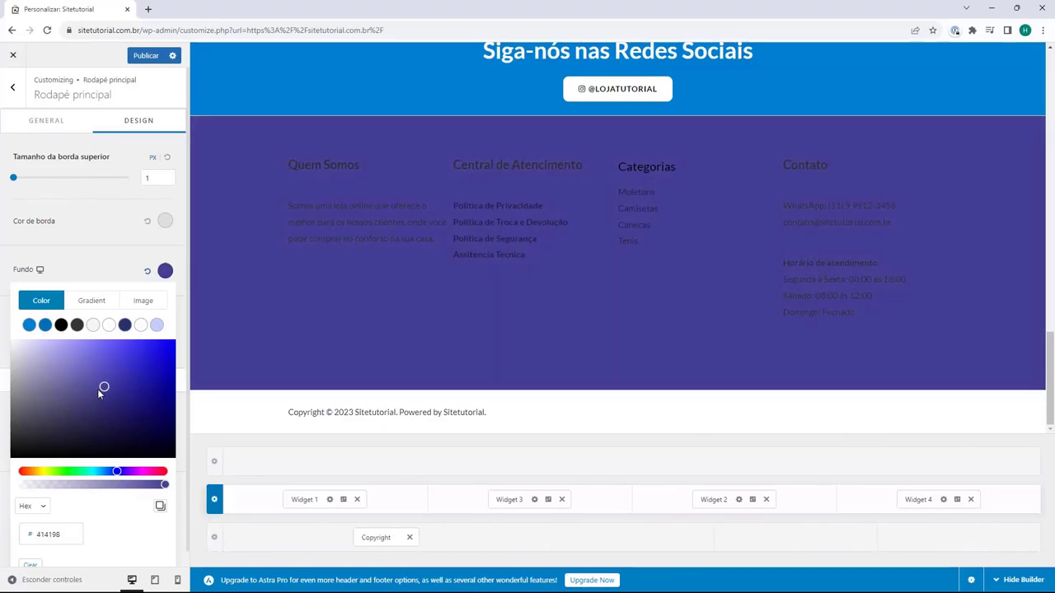
scroll(74, 412, down, 1)
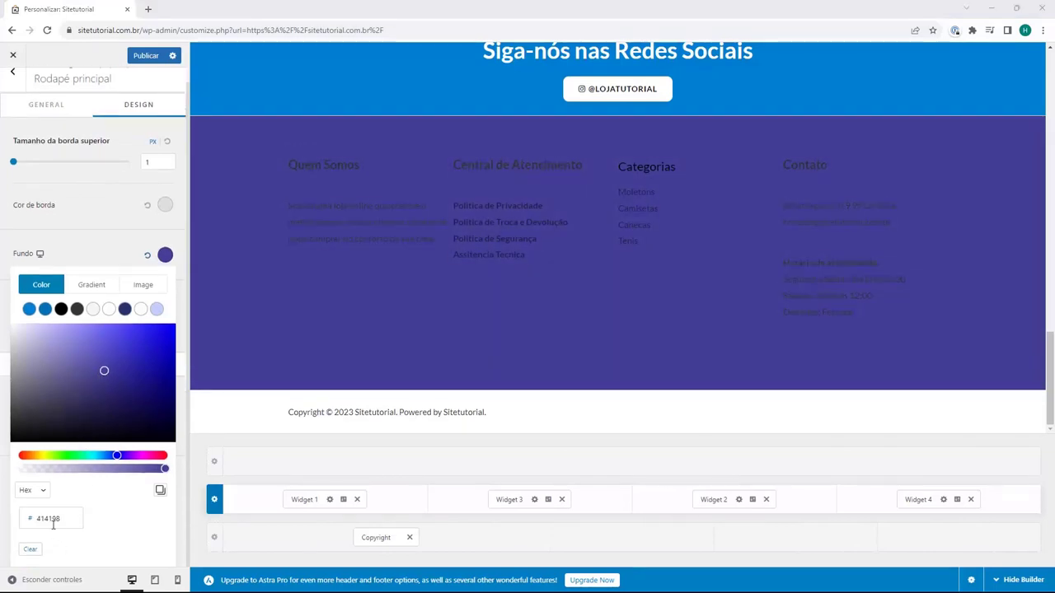
double_click(53, 524)
text(0E184D)
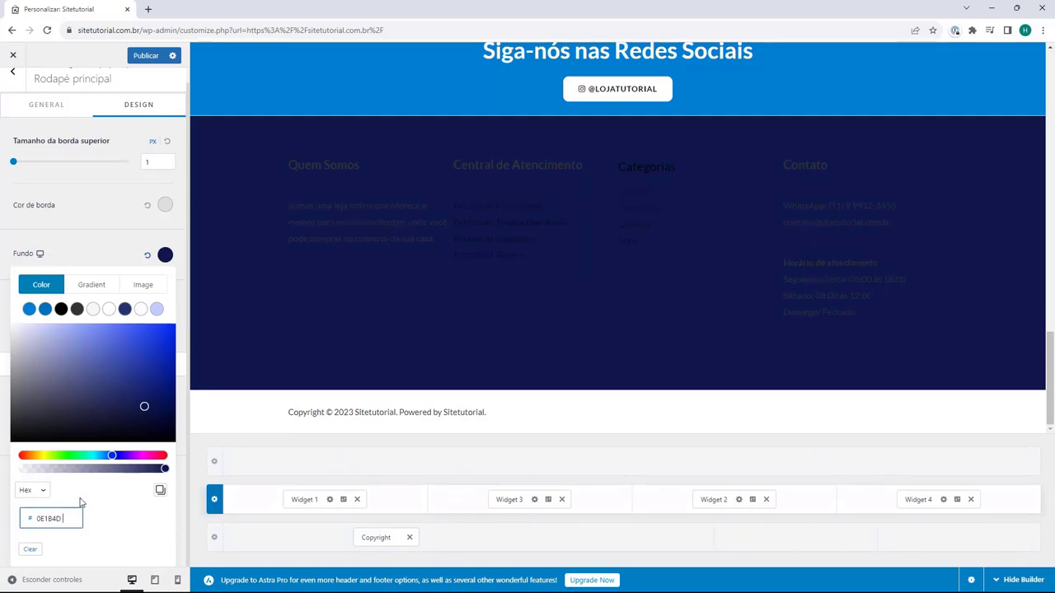
click(78, 497)
click(237, 486)
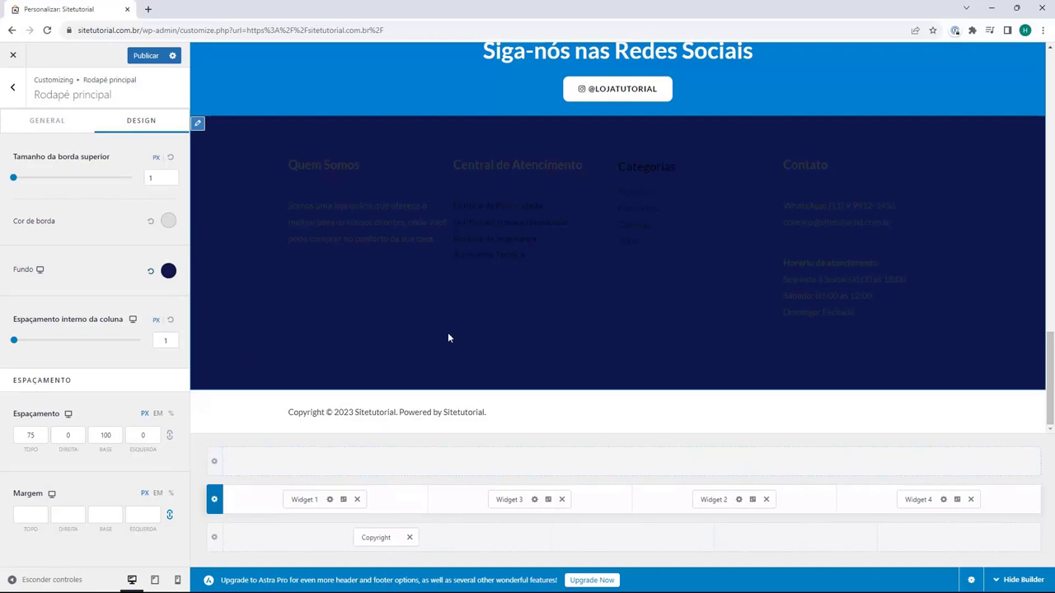
click(387, 338)
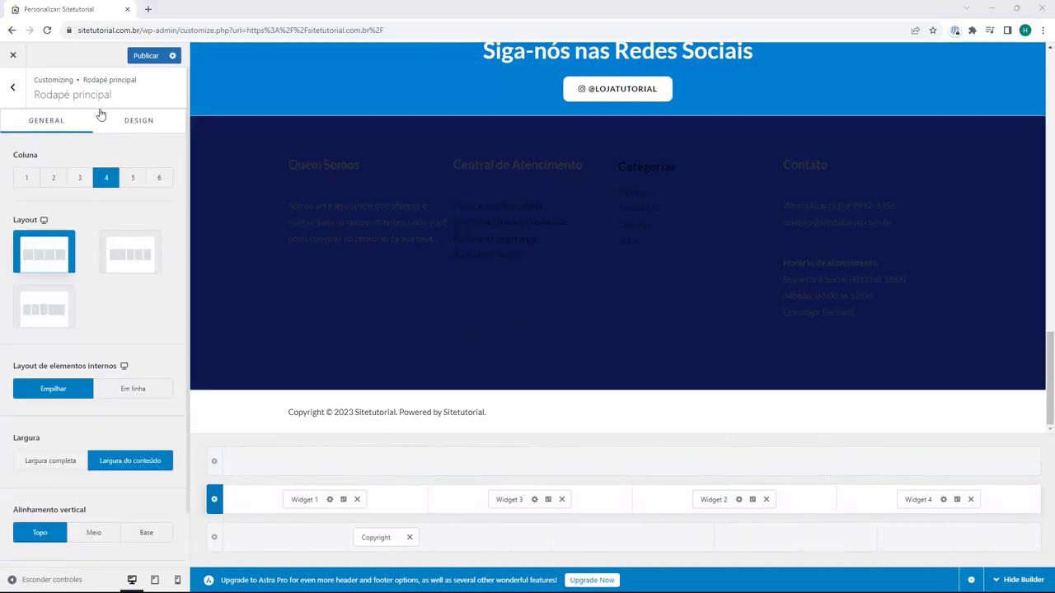
click(123, 121)
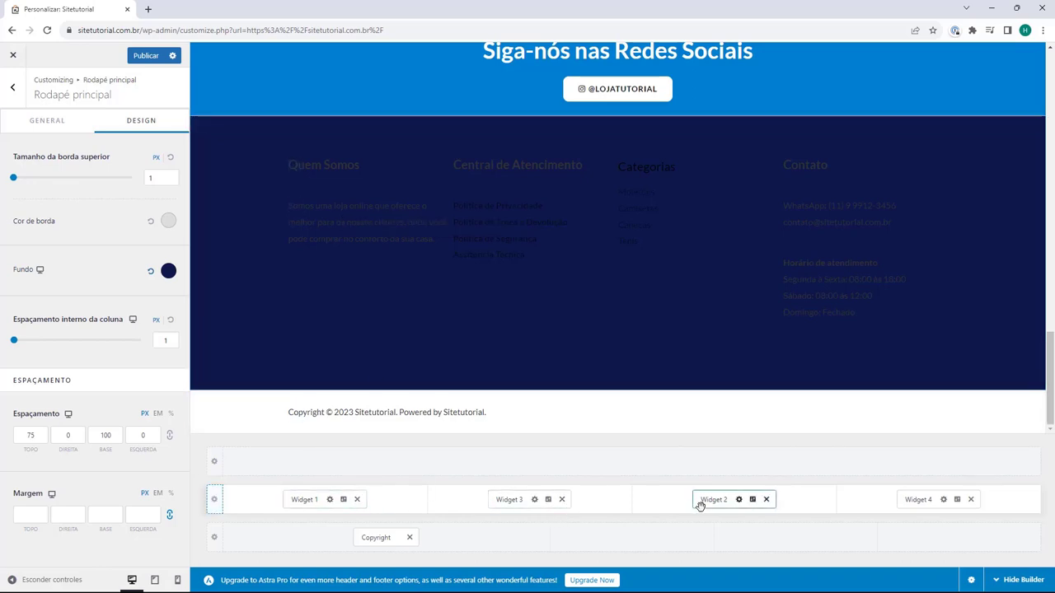
Open the appearance settings of footer Widget 1 and set its alignment to left
click(305, 501)
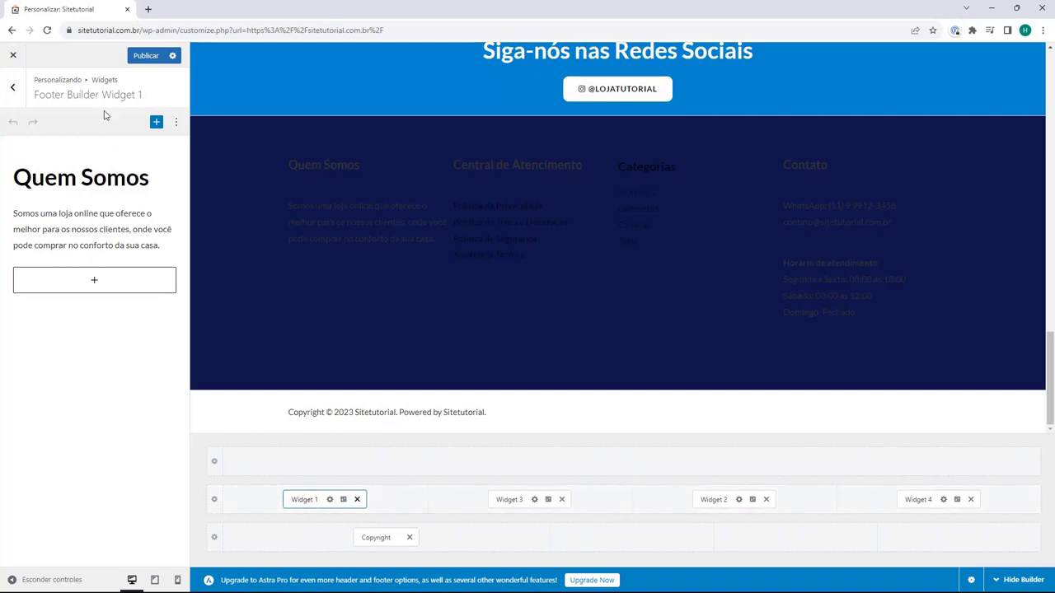
click(343, 500)
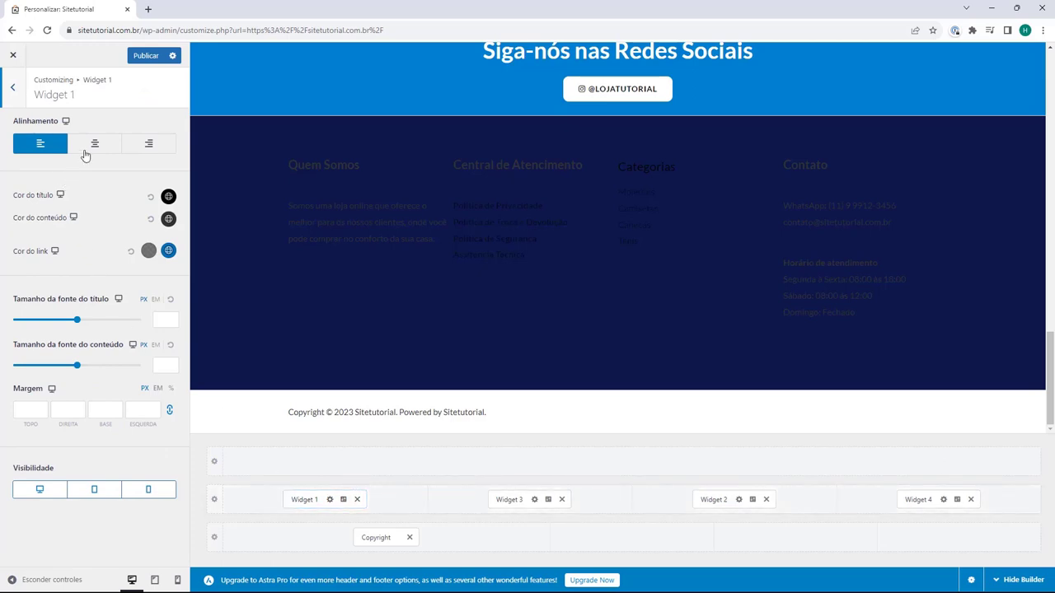
click(84, 154)
click(63, 153)
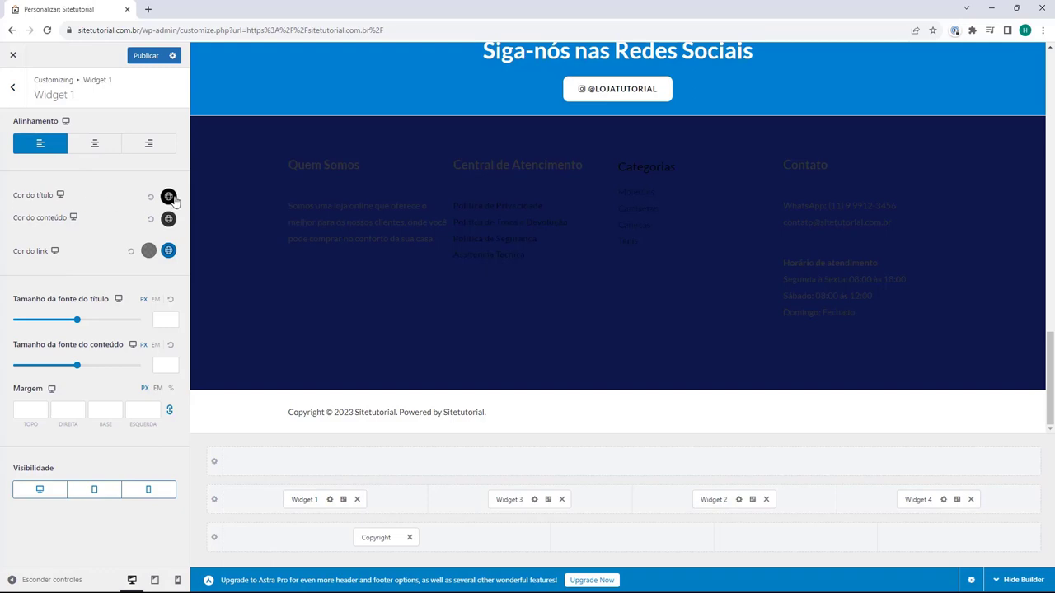
Set the title color and the content color of footer Widget 1 to white
click(168, 198)
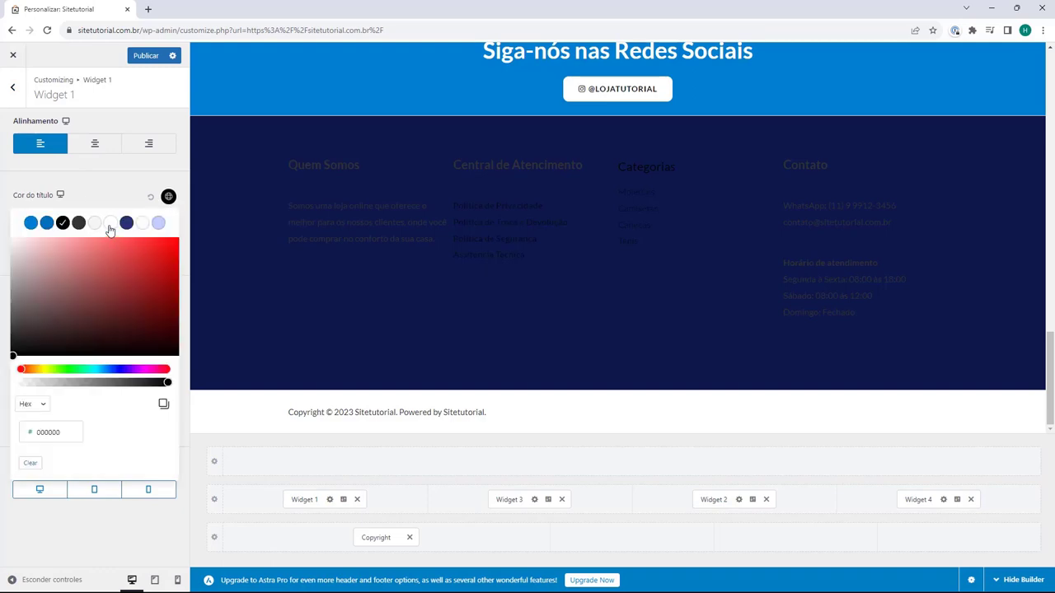
click(110, 223)
click(168, 196)
click(168, 218)
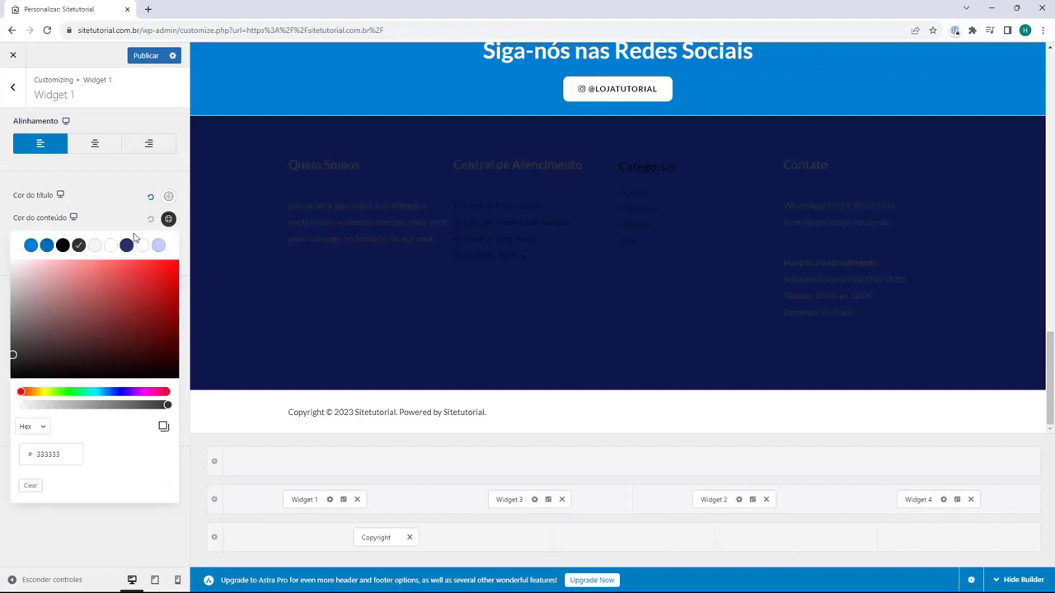
click(98, 246)
click(107, 198)
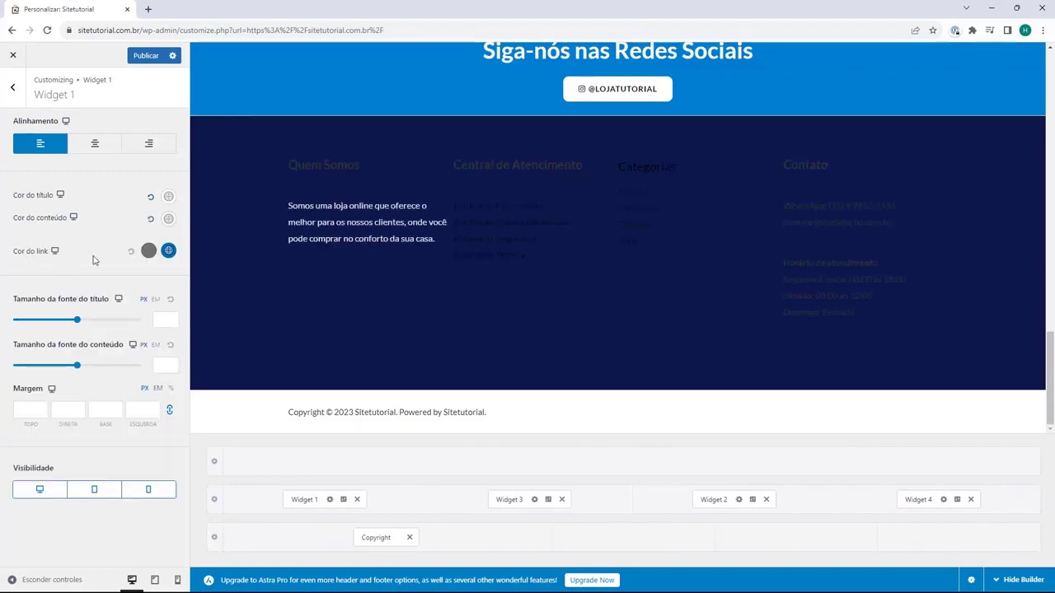
Set the normal and hover link colors of footer Widget 1 to white
click(150, 252)
click(110, 278)
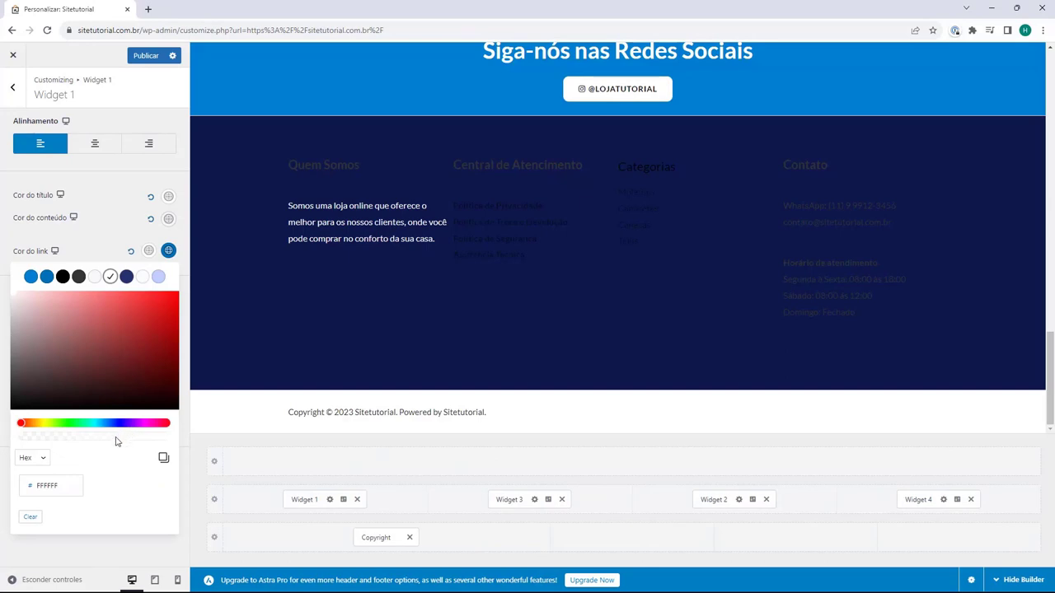
click(124, 224)
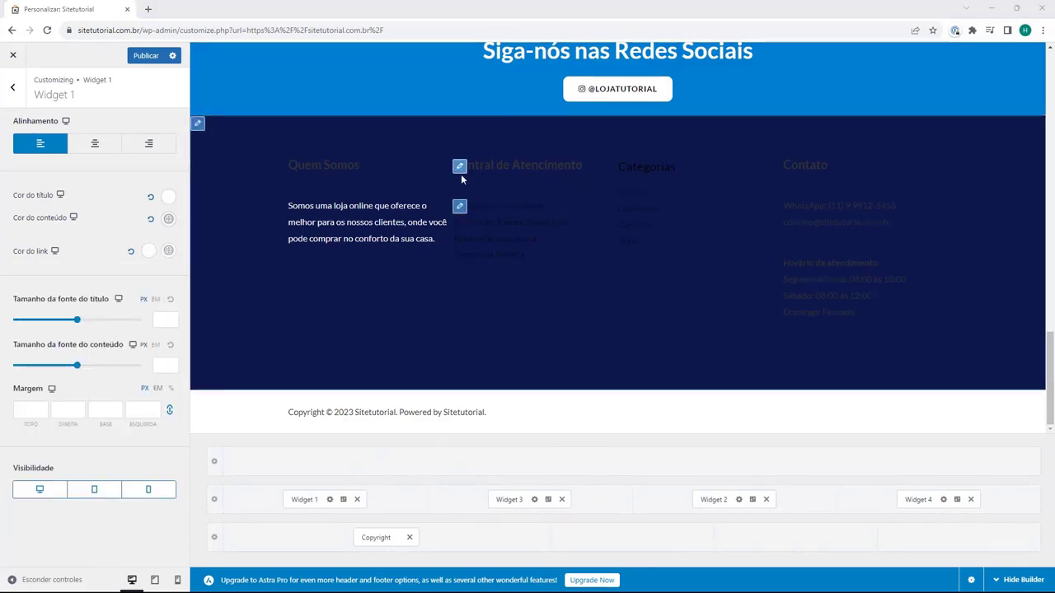
Set the title color and the content color of footer Widget 3 to white in its design settings
click(534, 499)
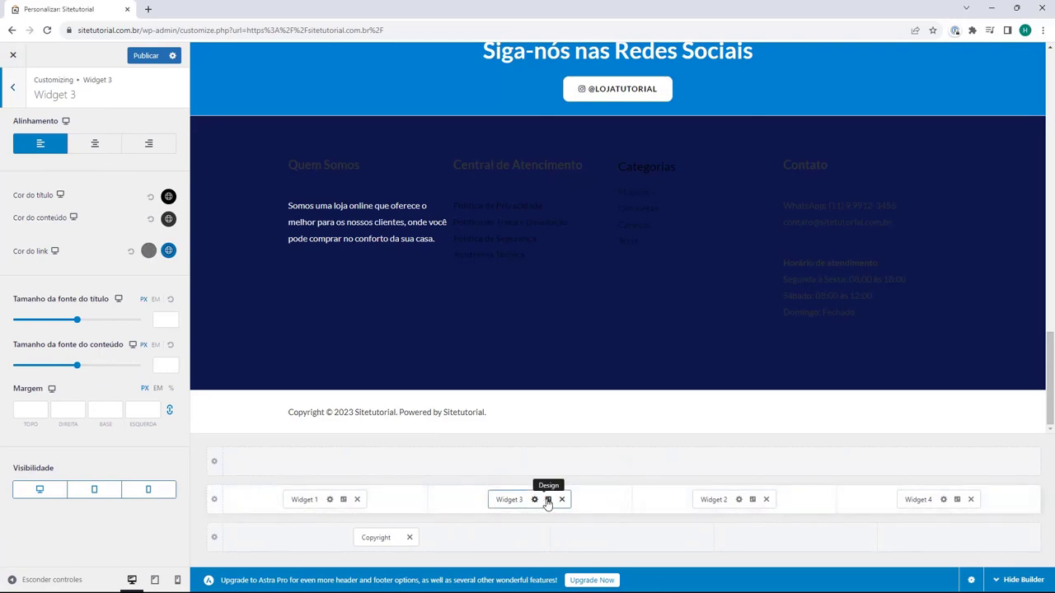
click(169, 197)
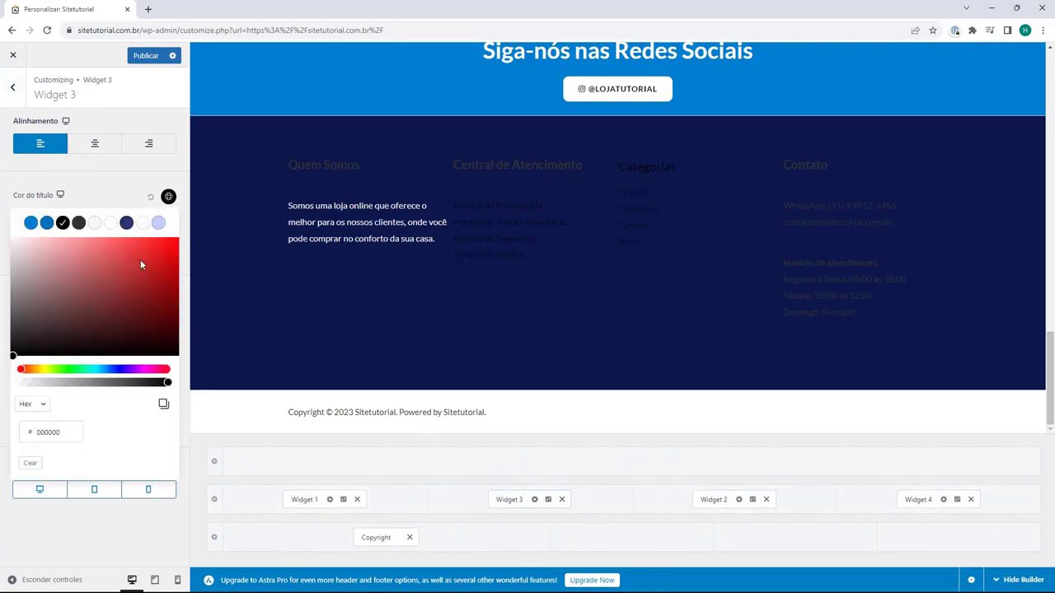
click(168, 219)
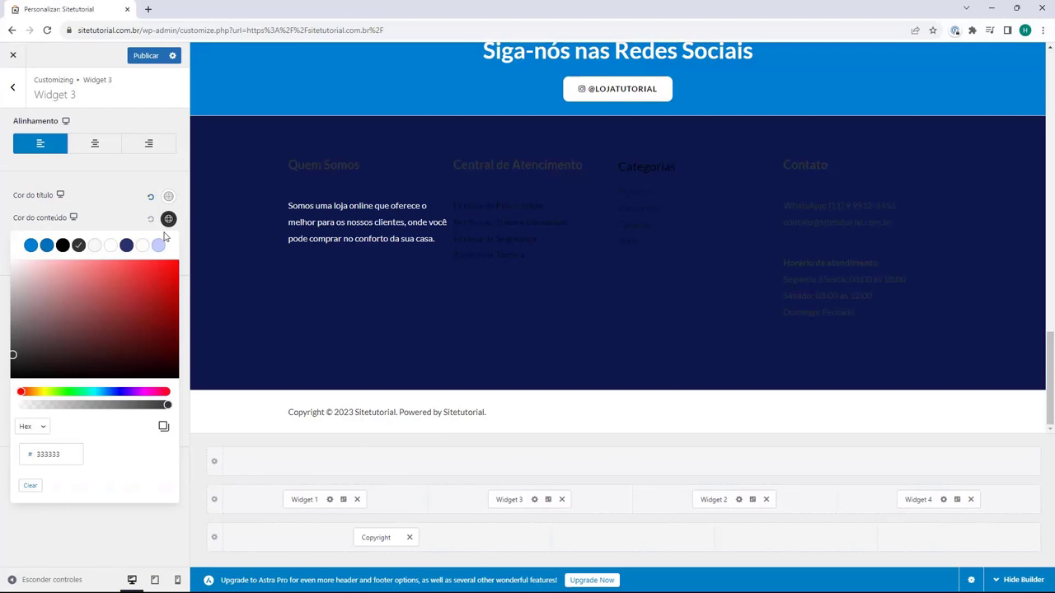
click(111, 245)
Set the title, content and link colors of footer Widget 2 and footer Widget 4 to white
click(739, 499)
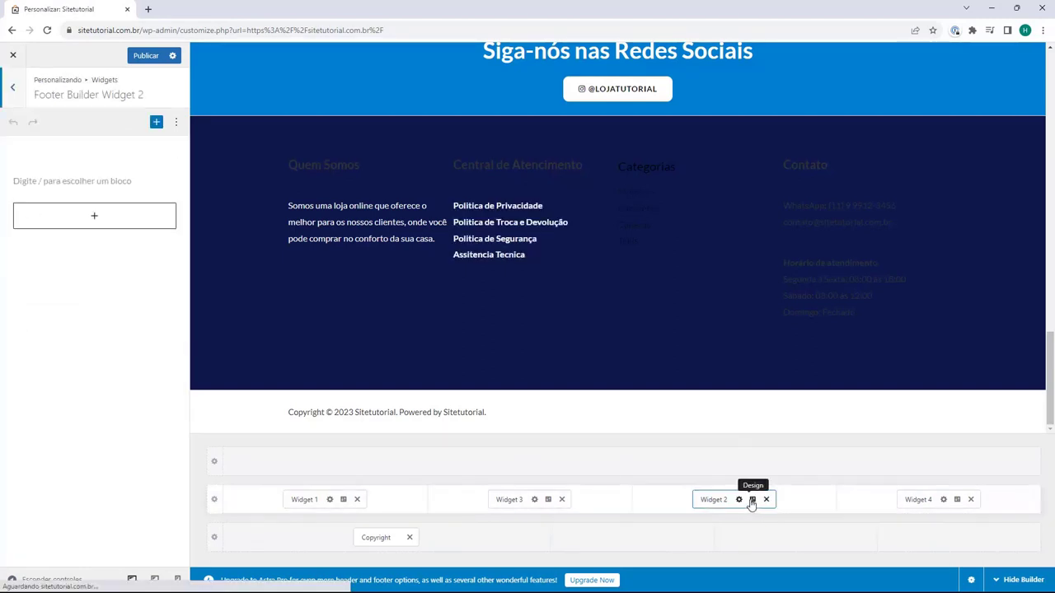
click(168, 196)
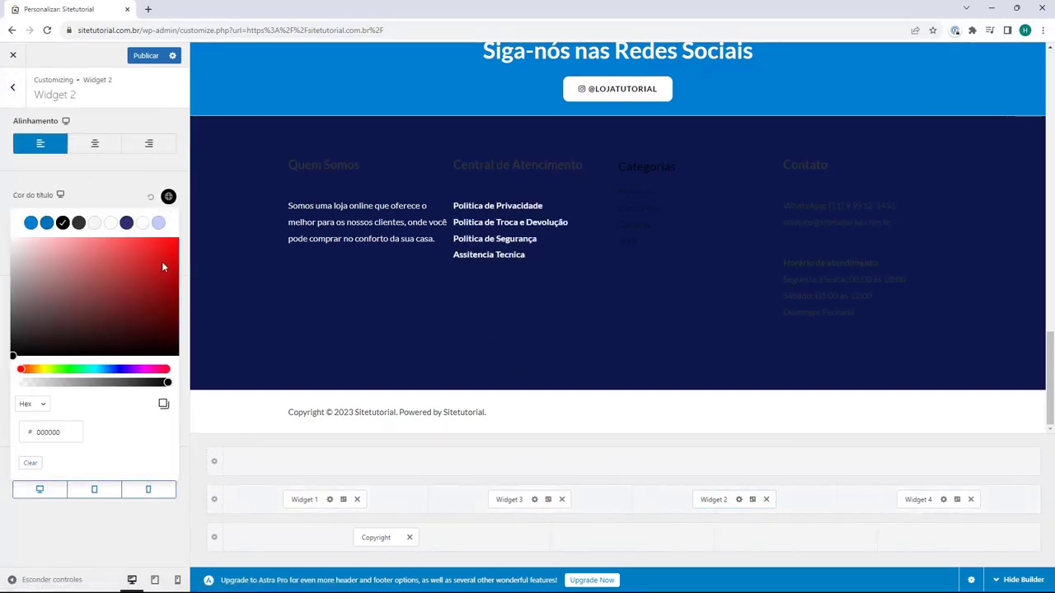
click(110, 224)
click(115, 200)
click(168, 219)
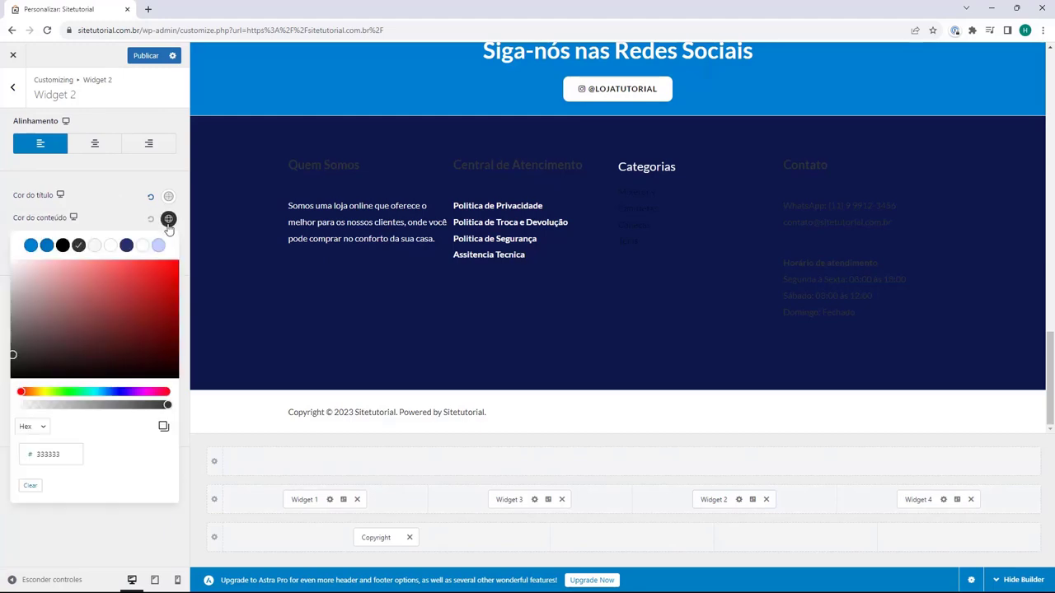
click(110, 245)
click(106, 210)
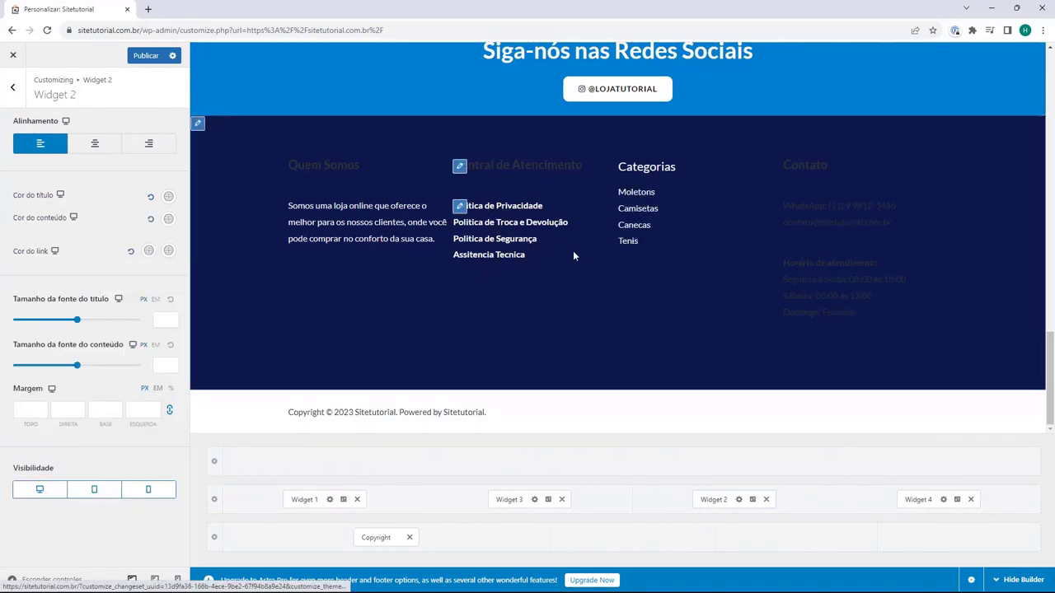
click(775, 233)
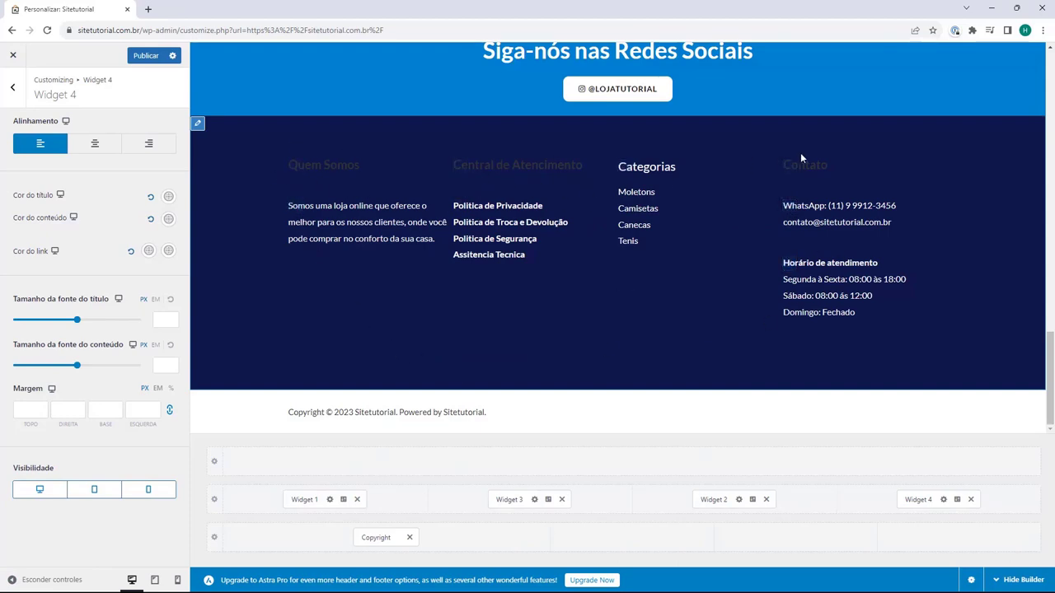
Set the text color of the "Quem Somos" heading block in footer Widget 1 to white (#FFFFFF)
click(304, 500)
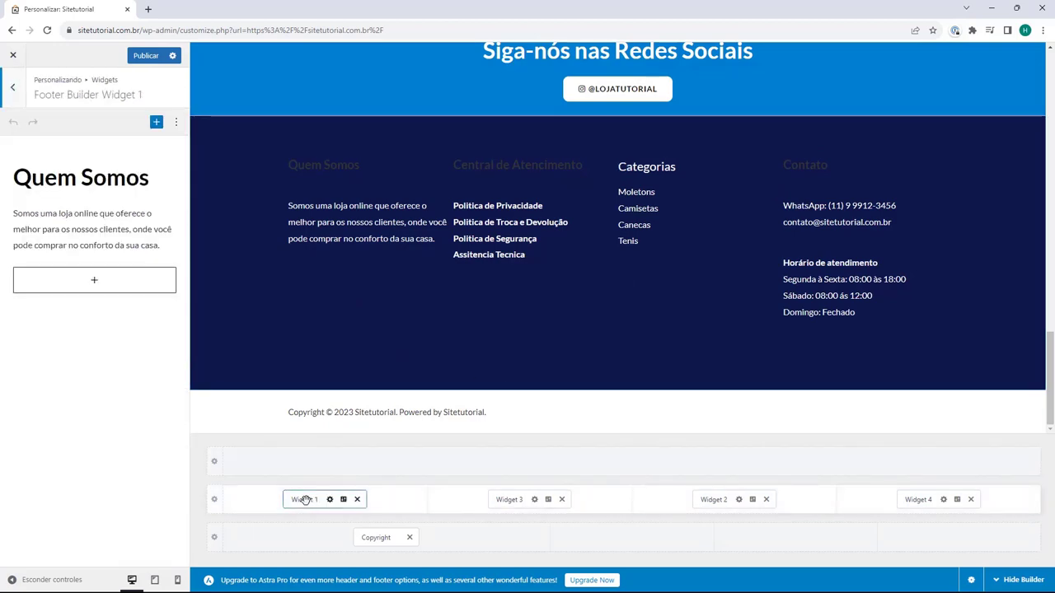
click(295, 168)
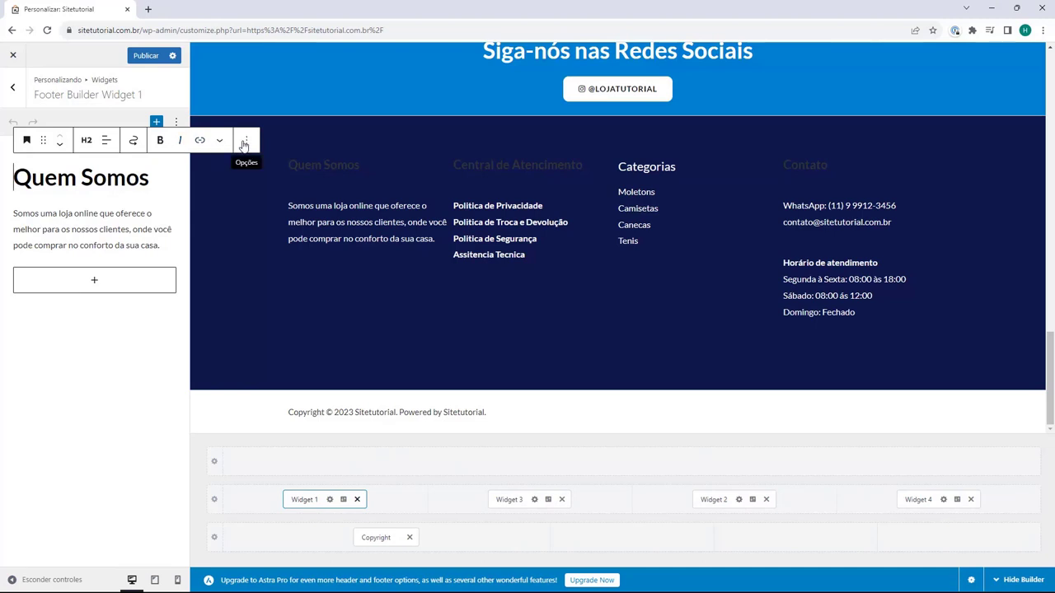
click(244, 141)
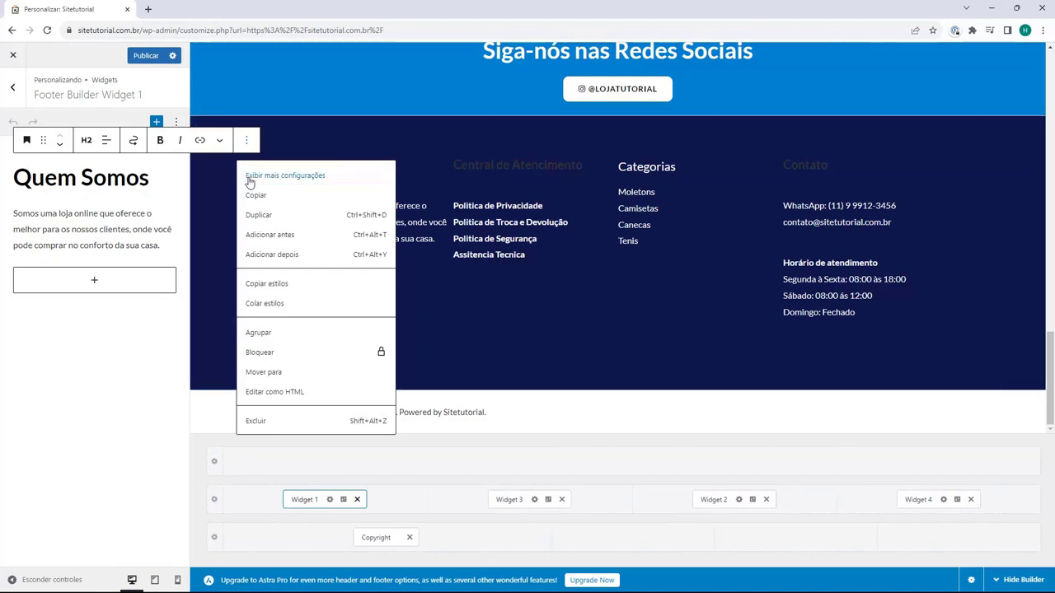
click(254, 178)
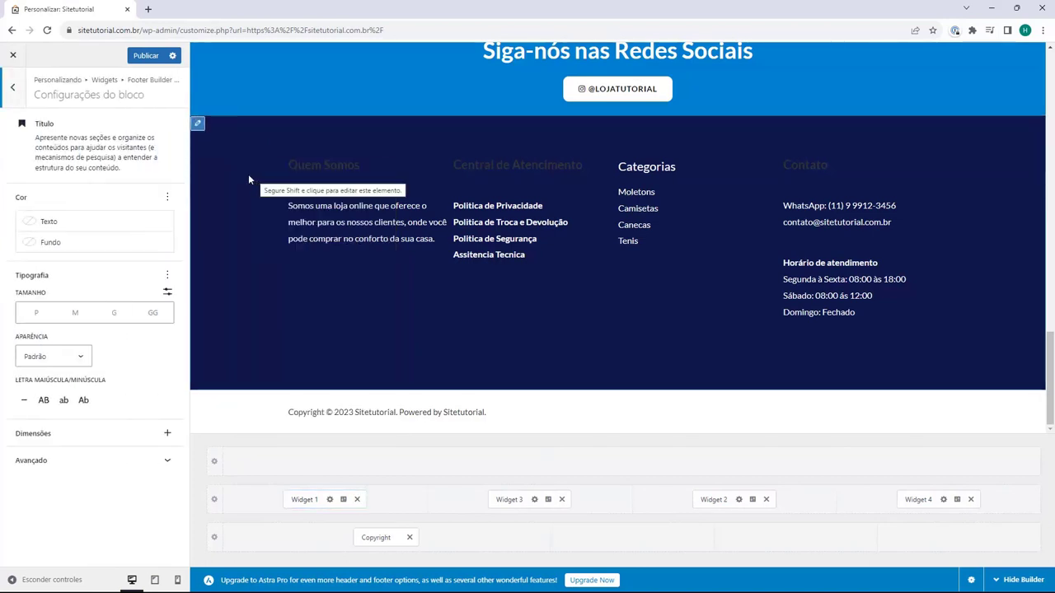
click(25, 220)
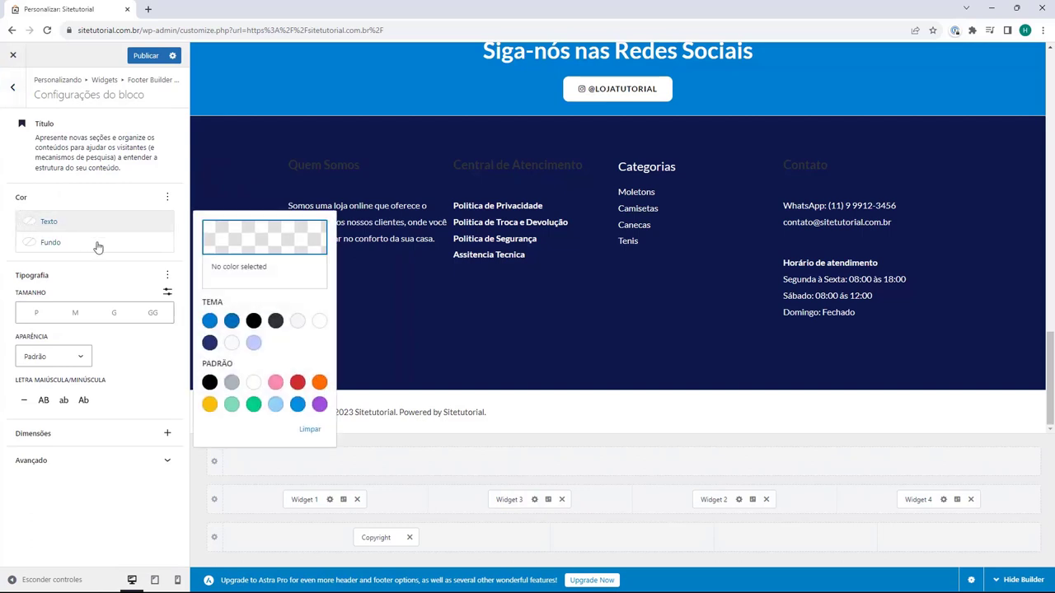
click(256, 384)
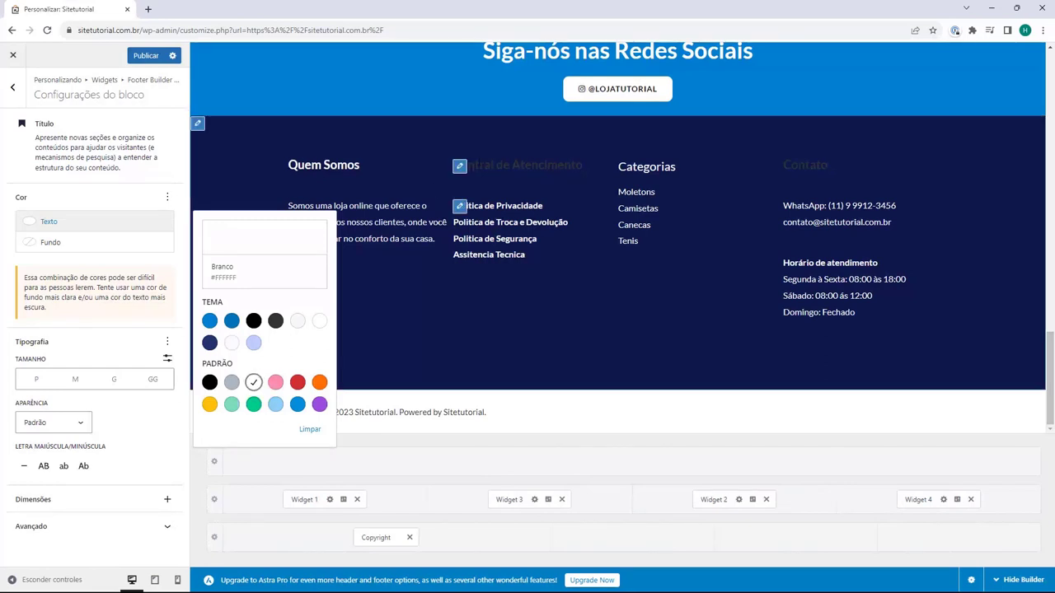
Set the text color of the "Central de Atencimento" heading block in footer Widget 3 to white (#FFFFFF)
click(460, 167)
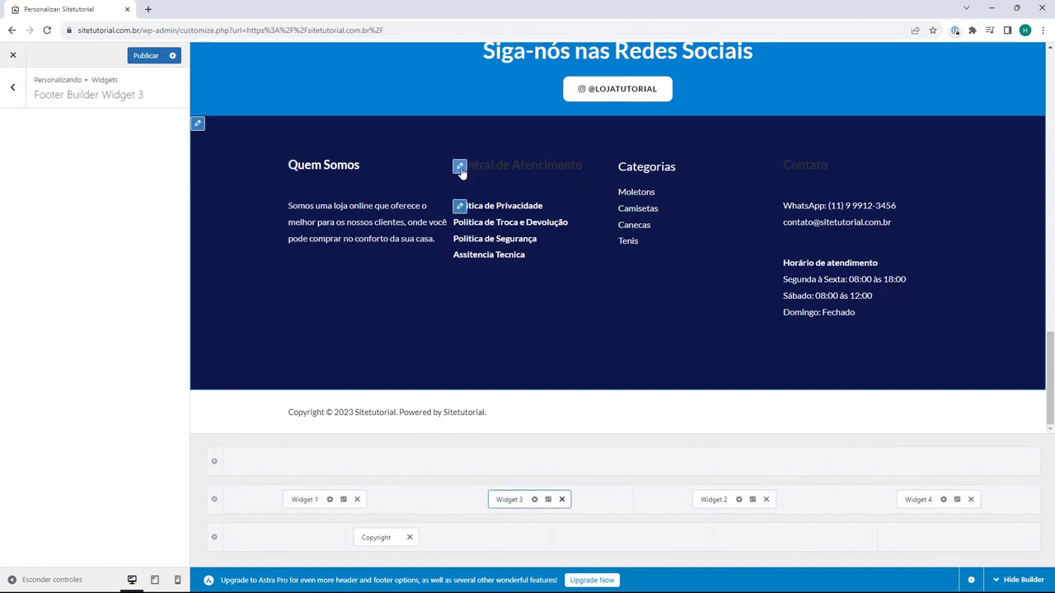
click(245, 140)
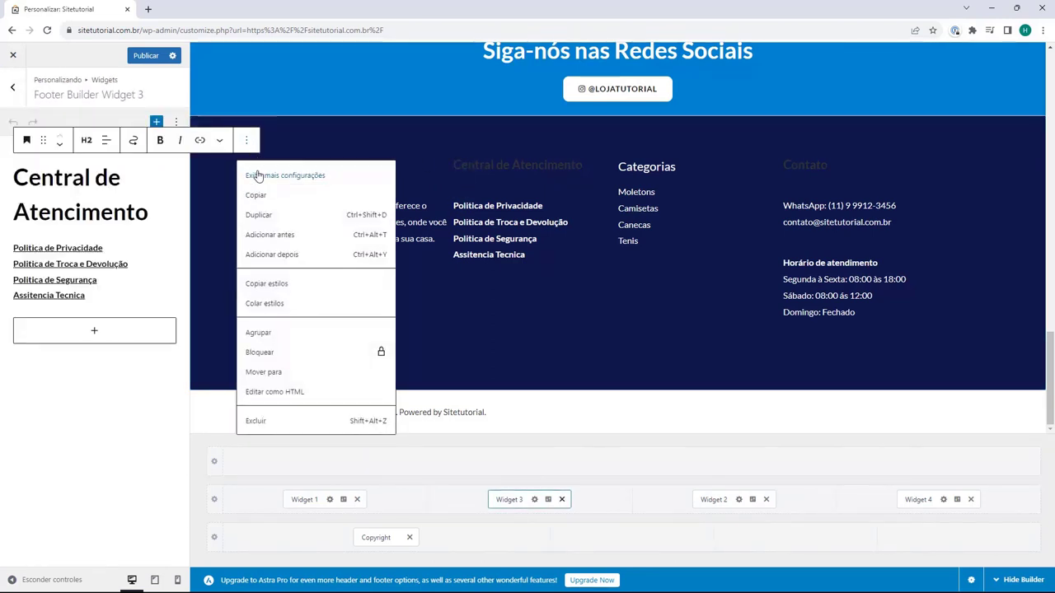
click(257, 175)
click(38, 224)
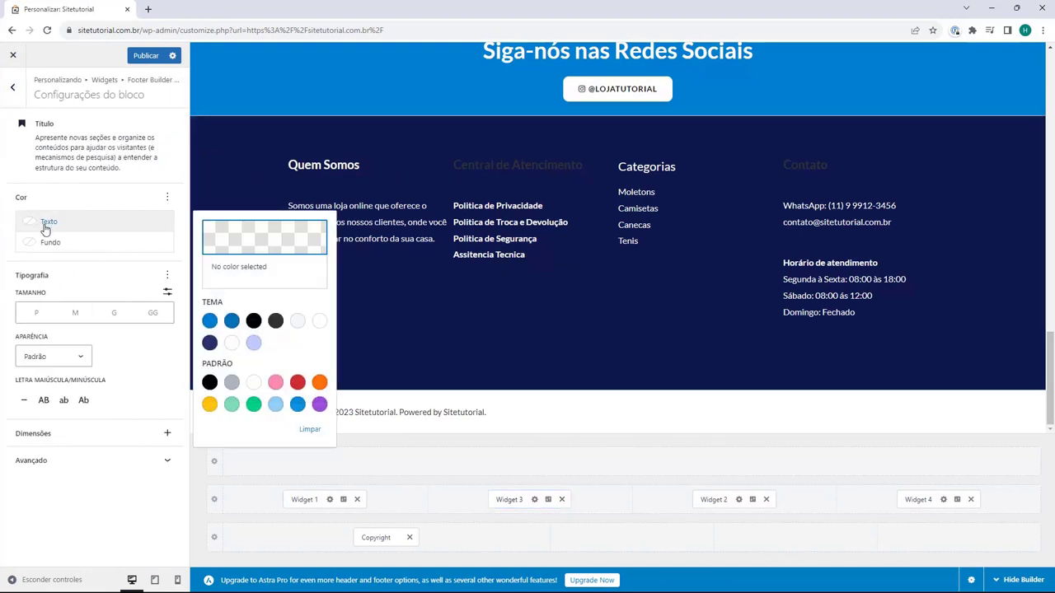
click(253, 382)
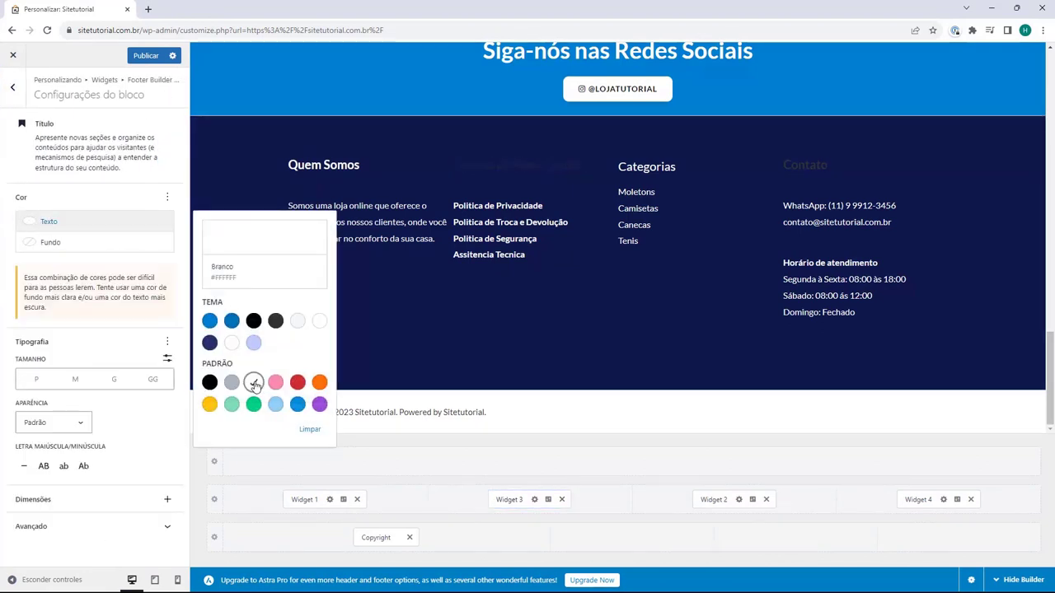
click(523, 295)
Set the text color of the "Contato" heading block in footer Widget 4 to white (#FFFFFF)
click(841, 247)
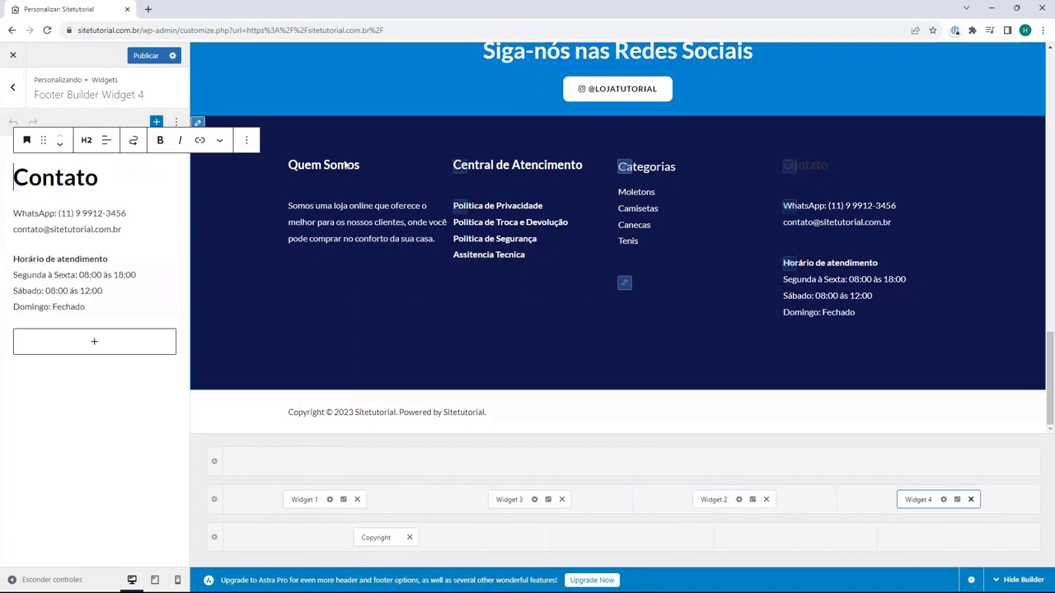
click(245, 141)
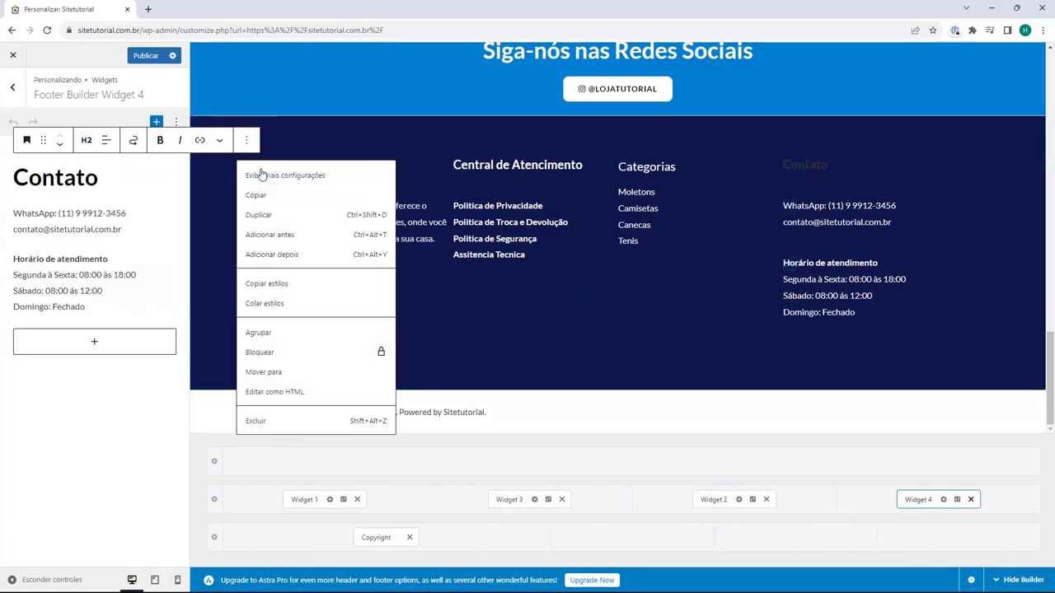
click(261, 174)
click(37, 246)
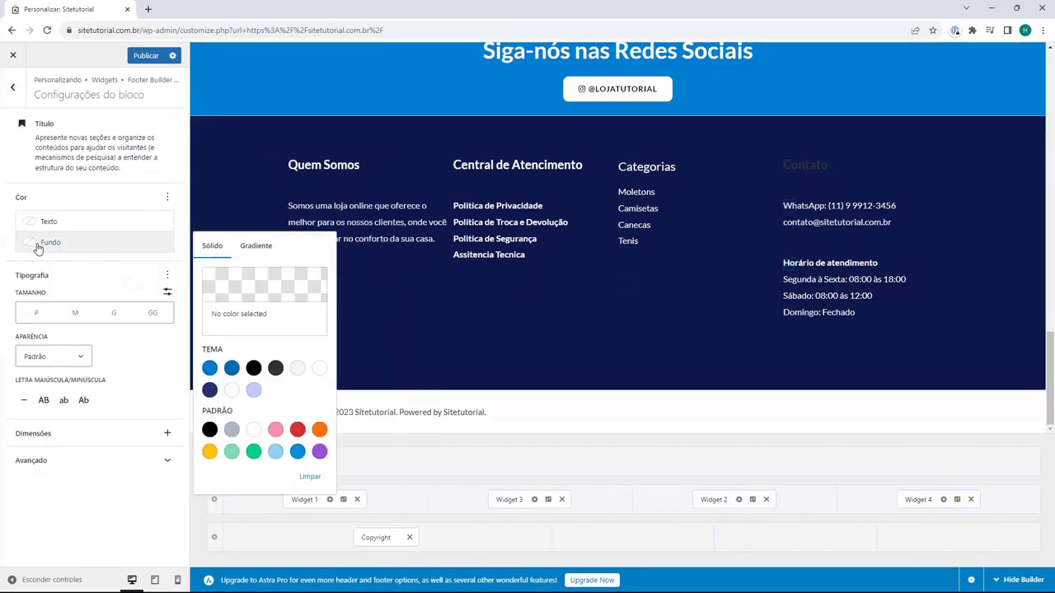
click(40, 220)
click(39, 220)
click(254, 383)
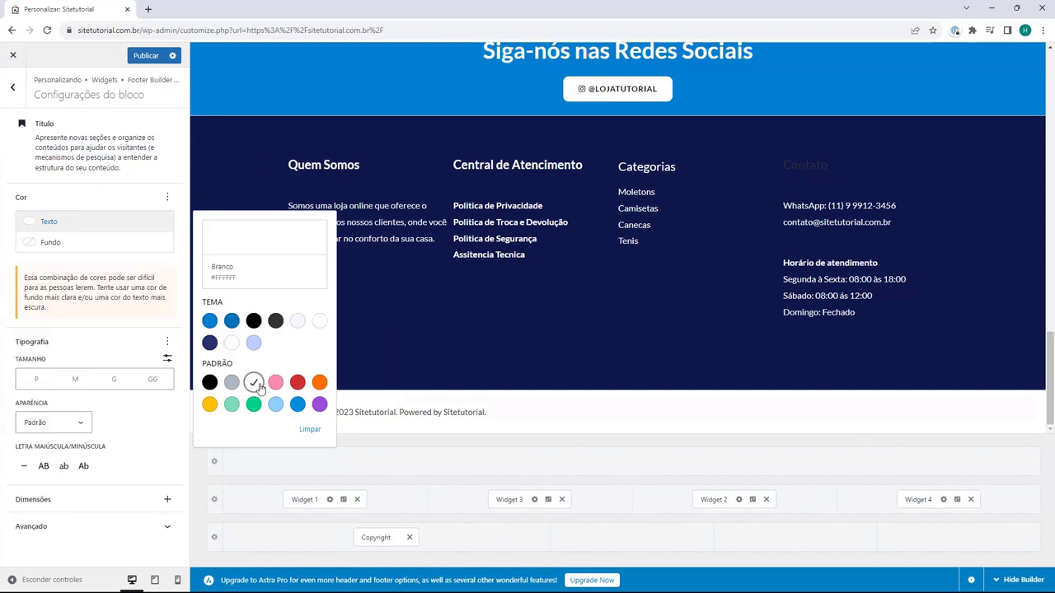
click(459, 329)
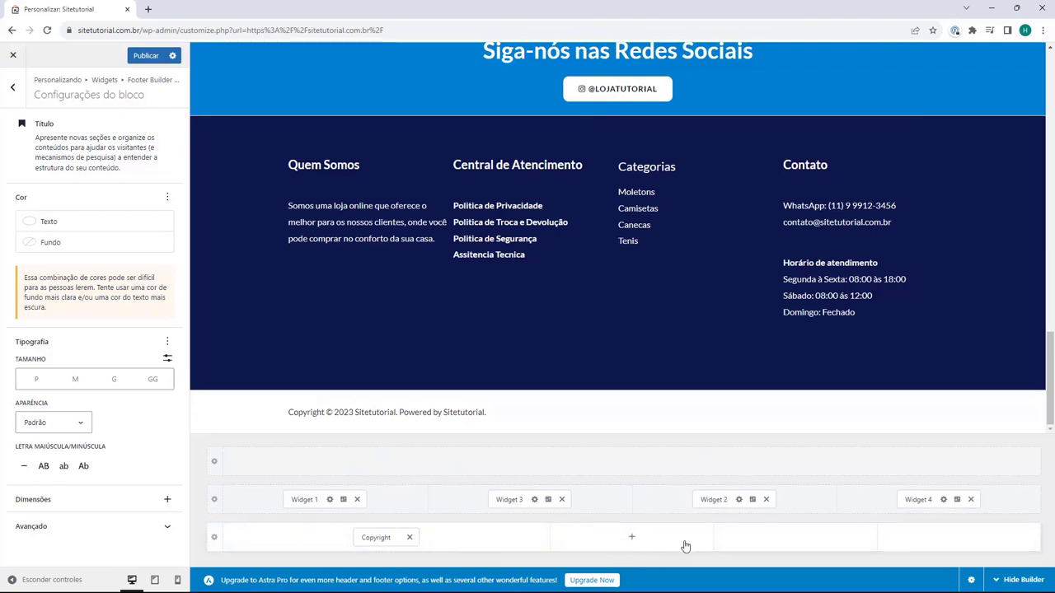
Give the below-footer row the copied dark blue hex color as its background and set its top border size to 0
click(214, 540)
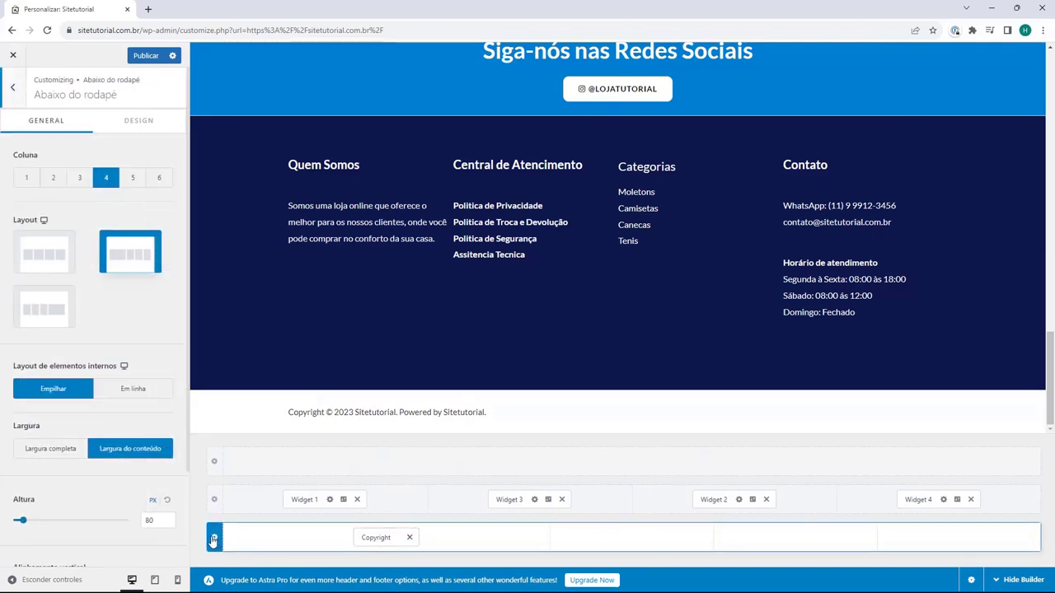
click(109, 126)
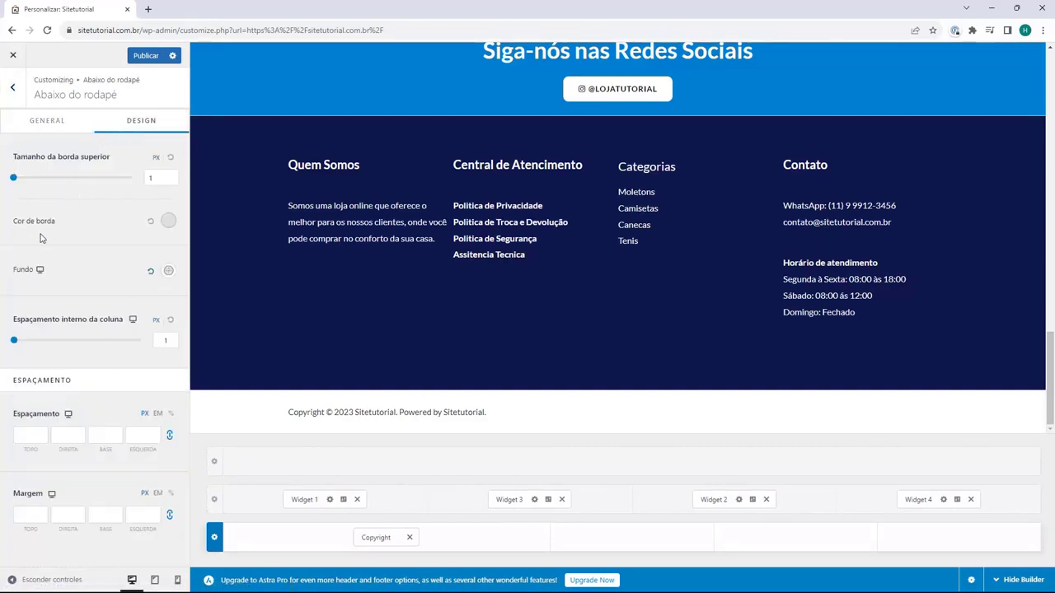
click(166, 272)
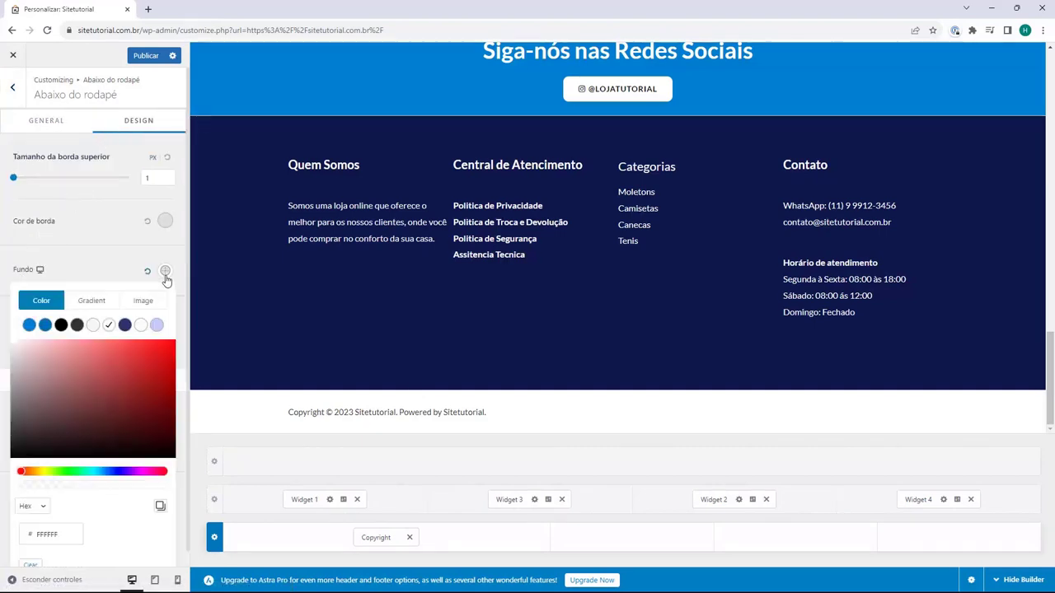
click(33, 534)
key(ctrl+a)
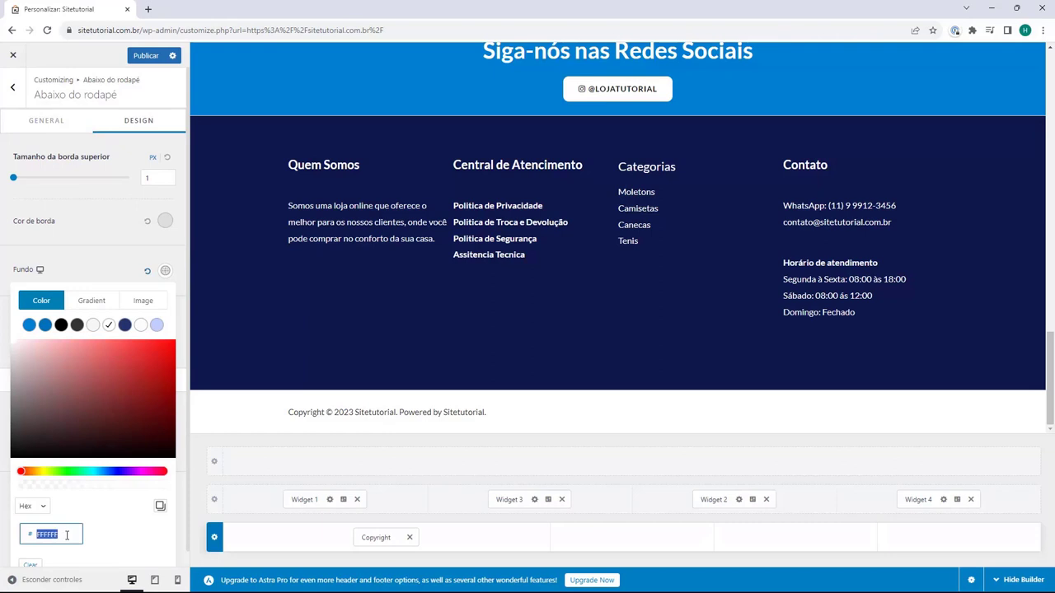
key(ctrl+v)
click(580, 471)
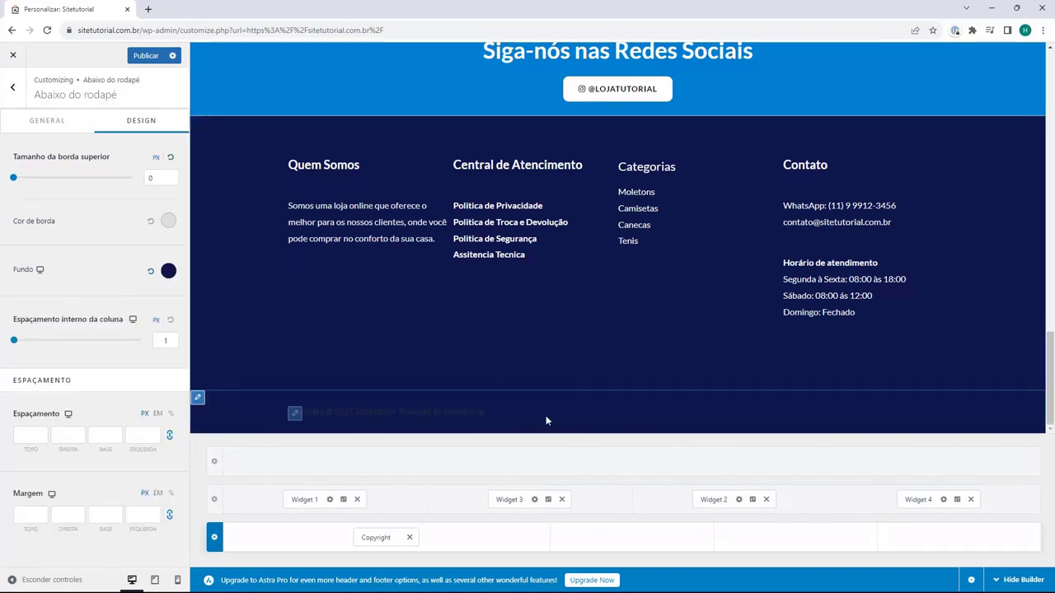
Set the text color of the footer's Copyright element to white
click(376, 538)
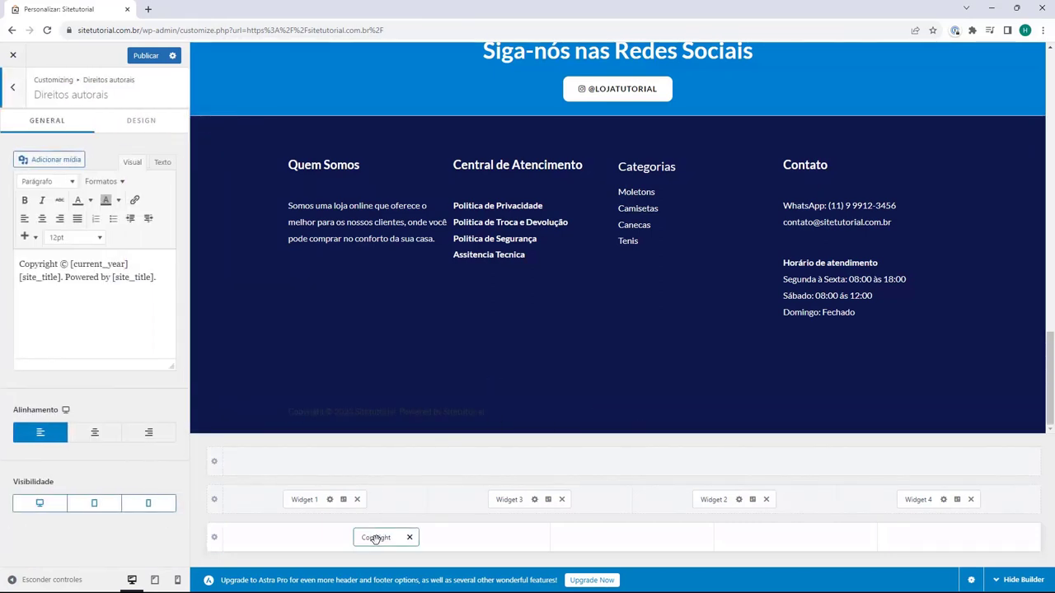
click(134, 117)
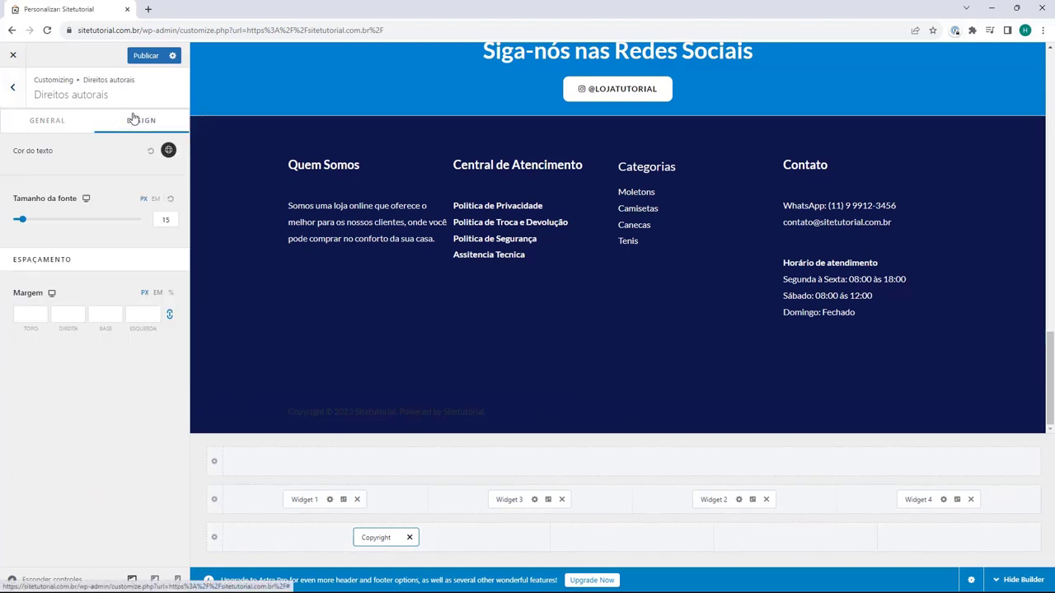
click(167, 150)
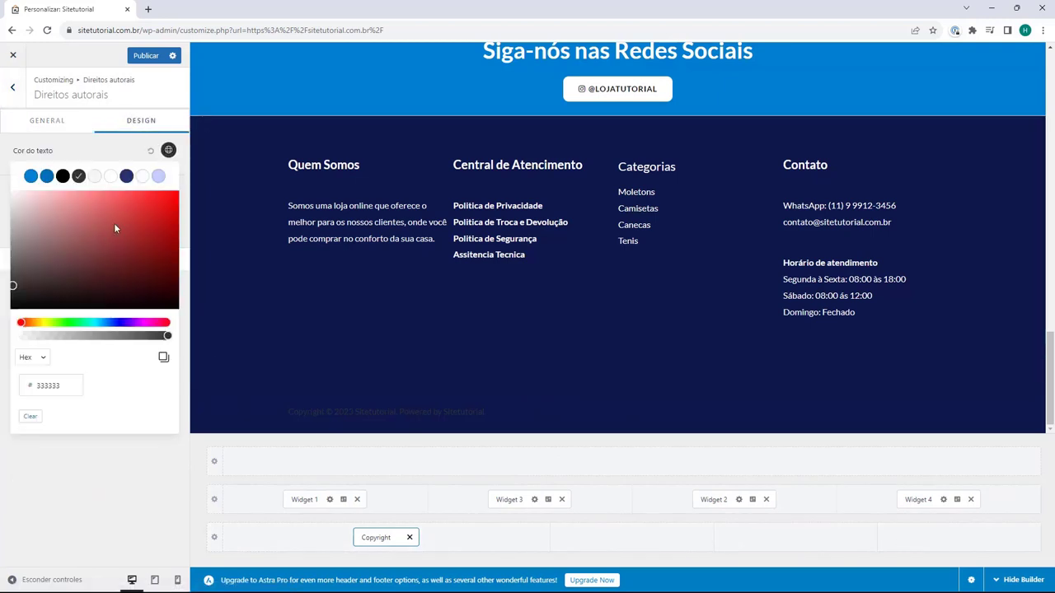
click(111, 178)
click(111, 153)
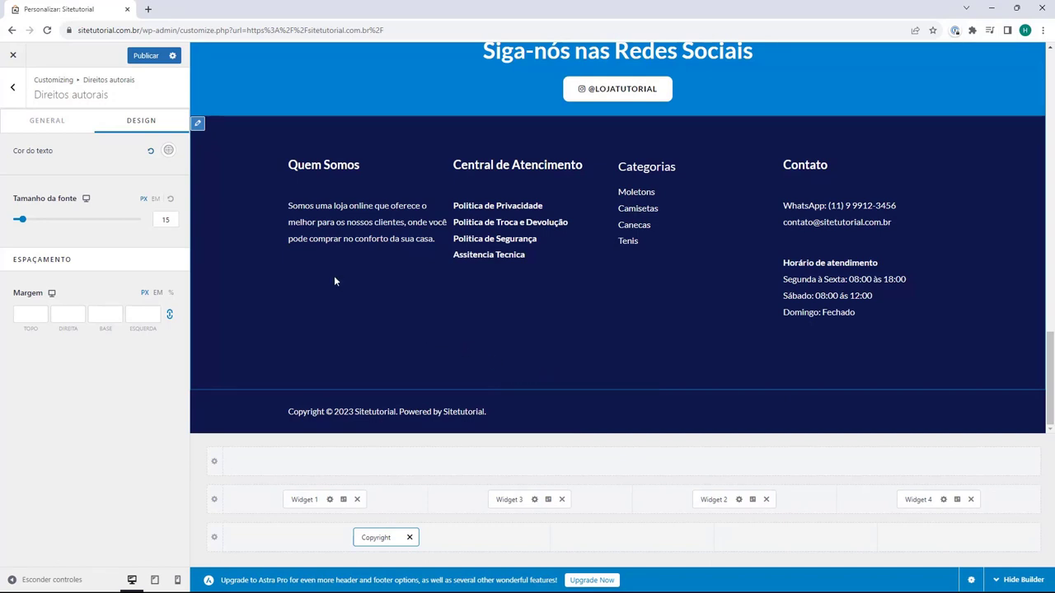
Publish the footer changes and open sitetutorial.com.br in a new tab to review the live store page
click(149, 58)
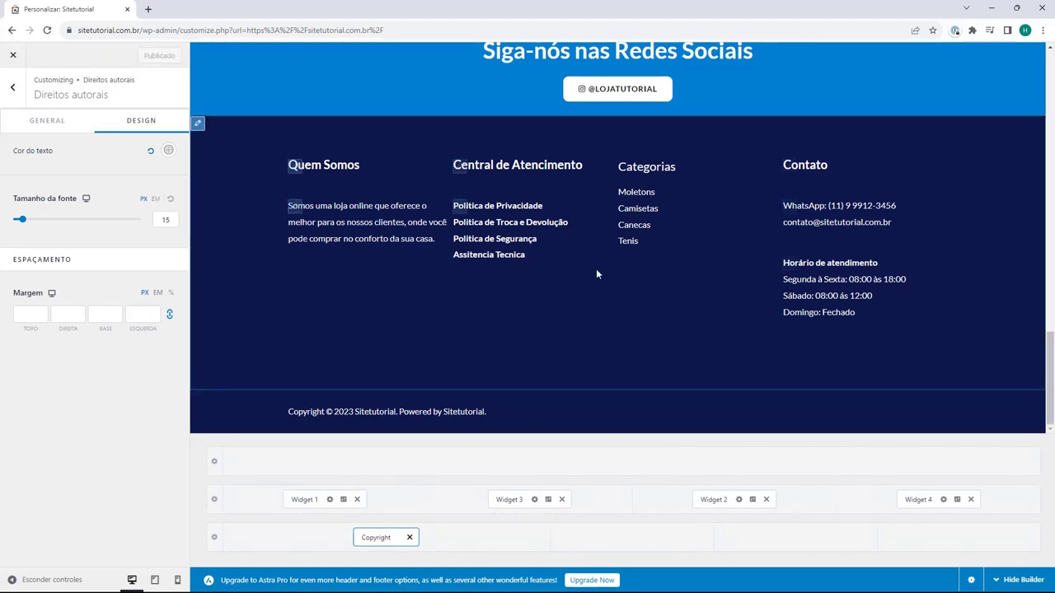
click(148, 12)
text(sitetutorial.com.br)
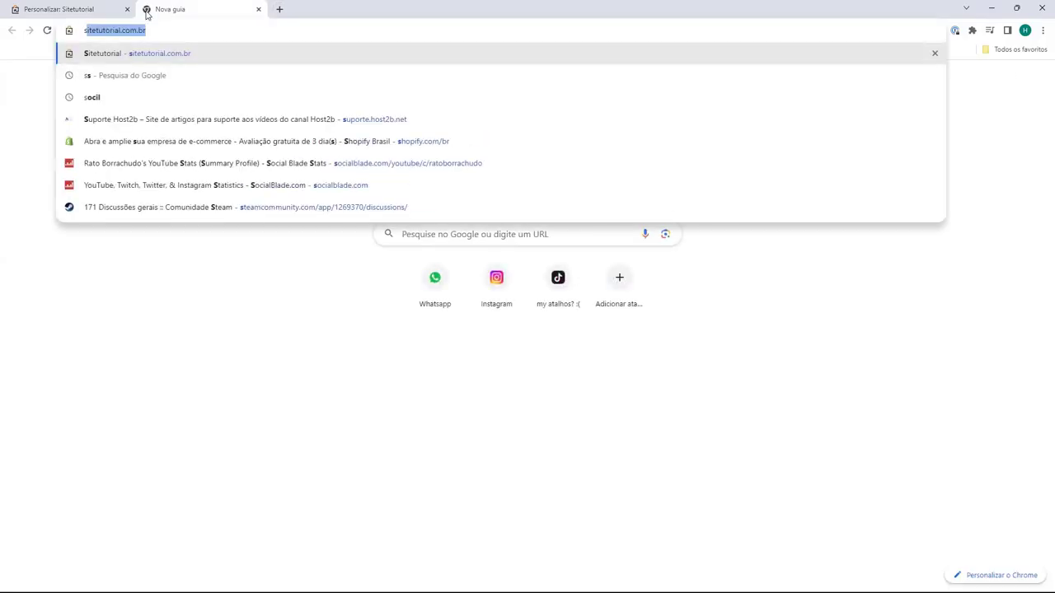
key(Return)
scroll(412, 149, down, 4)
scroll(424, 154, down, 10)
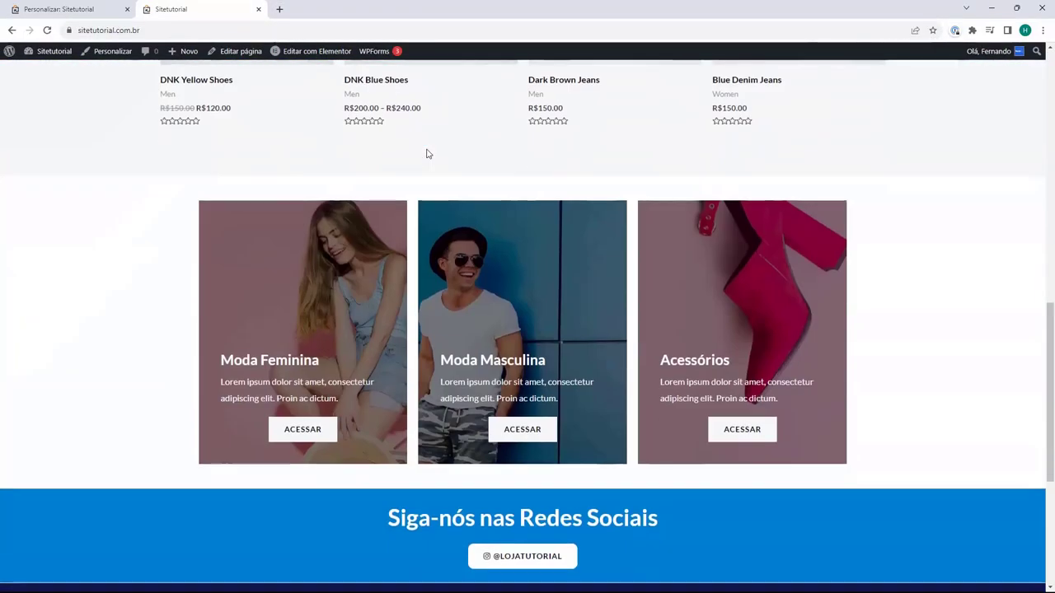